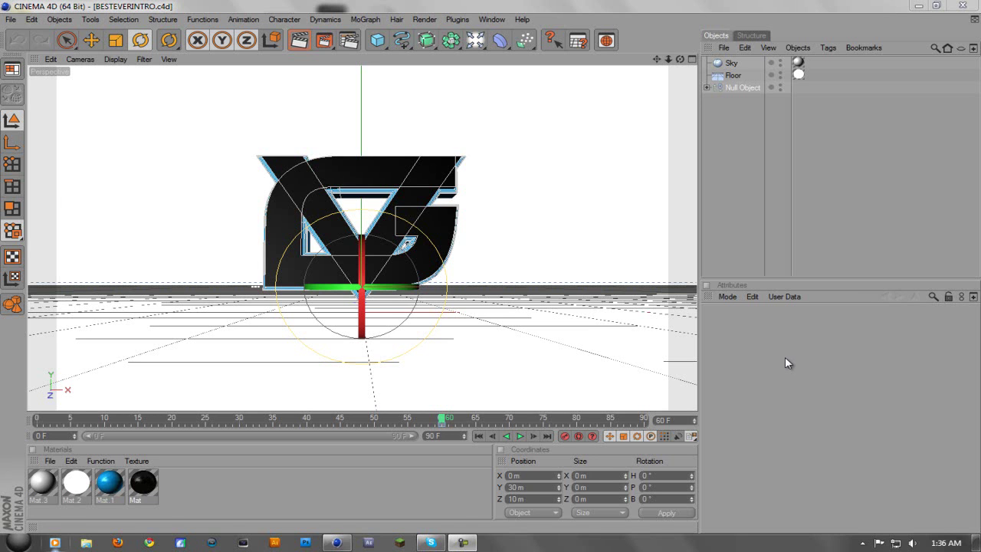
Step: Select the Move tool, rewind the logo animation, and start a new scene from the File menu
left_click(91, 42)
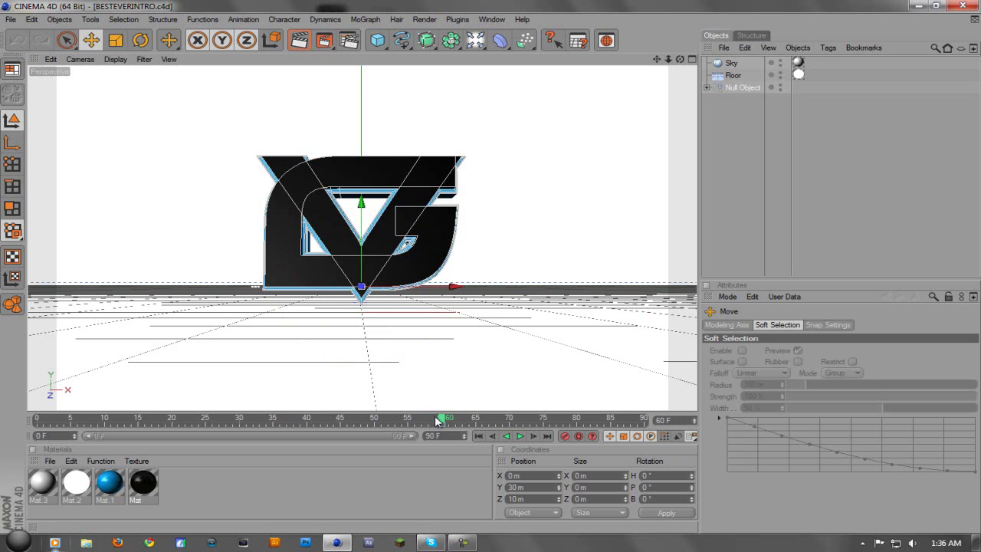
mouse_move(436, 420)
left_mouse_down()
mouse_move(36, 420)
mouse_move(436, 420)
mouse_move(228, 424)
mouse_move(350, 434)
mouse_move(444, 426)
left_mouse_up()
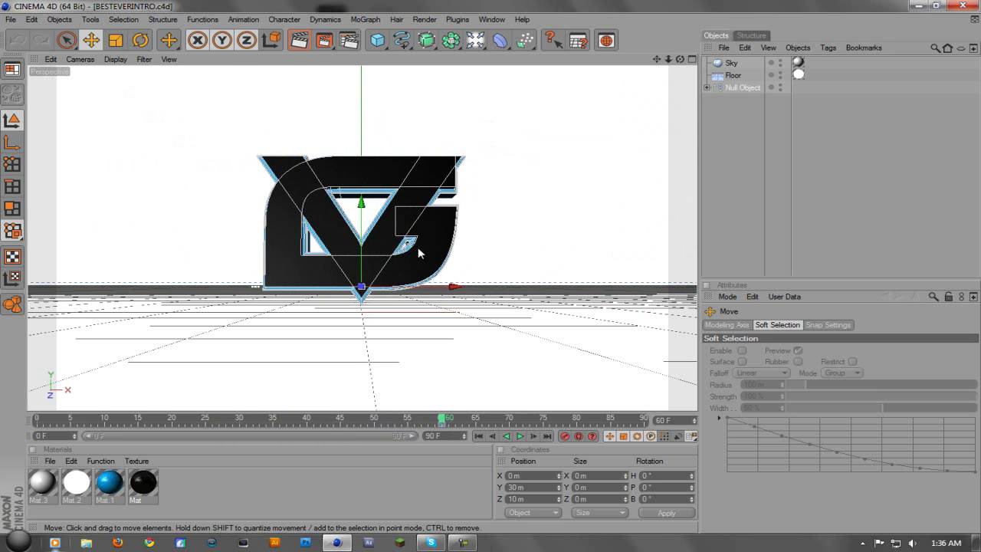
left_click(10, 19)
Step: Create a new empty scene and add a Floor and a Sky
left_click(23, 25)
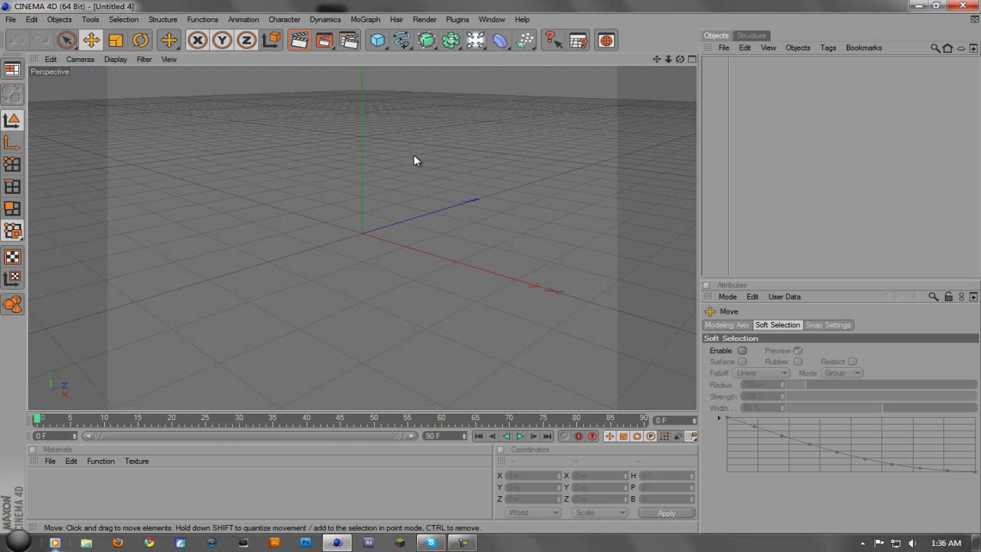
left_click(475, 40)
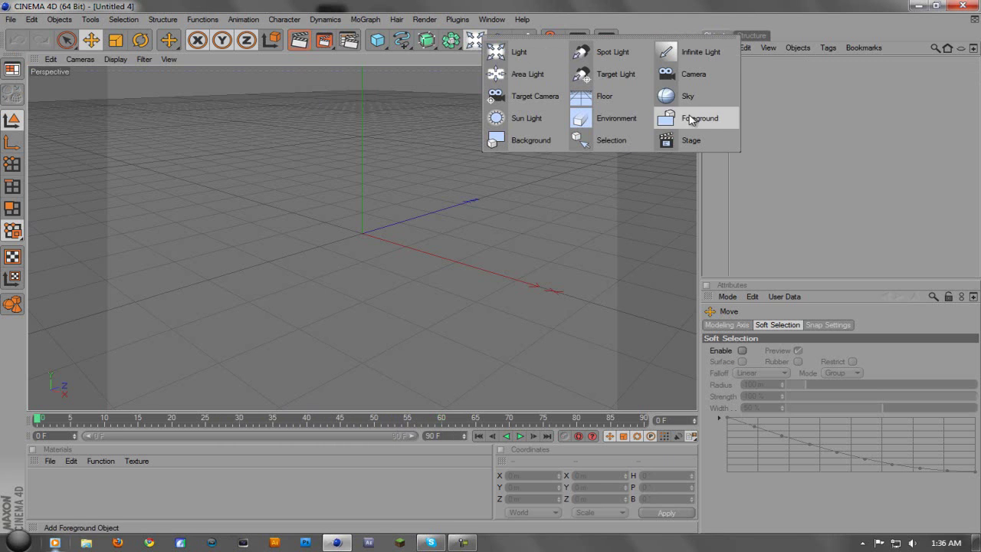
left_click(633, 108)
left_click(475, 40)
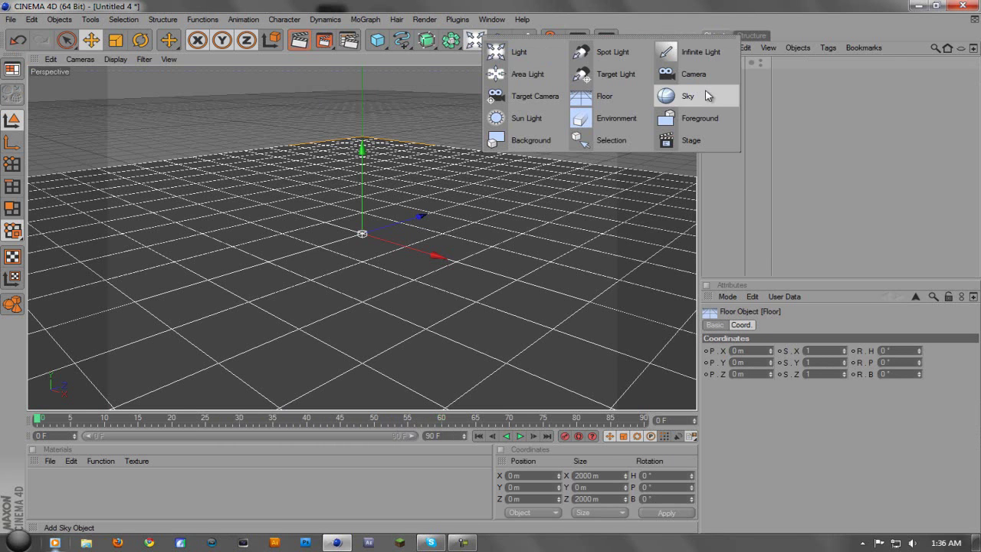
left_click(688, 98)
Step: Make a pure white material, Mat, and apply it to the Sky
double_click(133, 478)
double_click(42, 483)
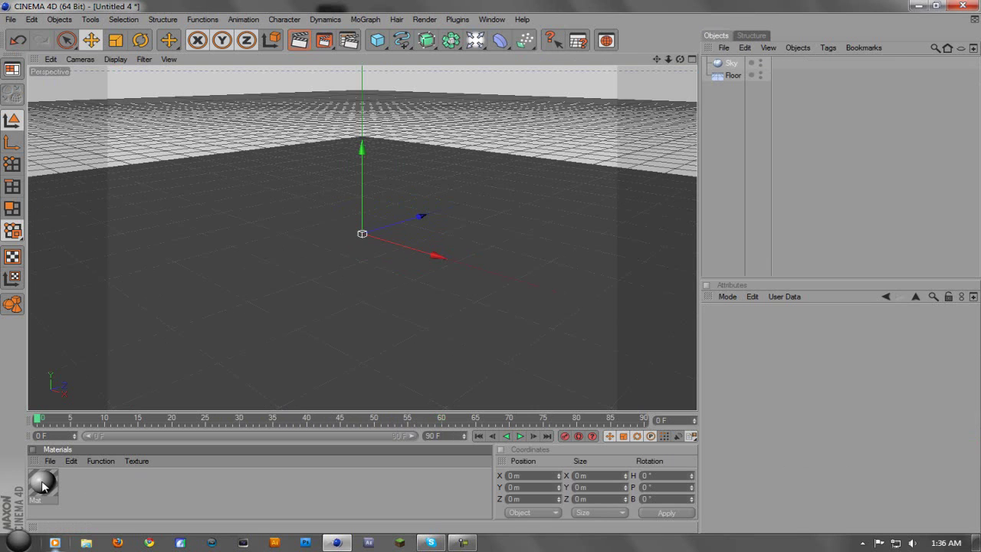
left_click(351, 130)
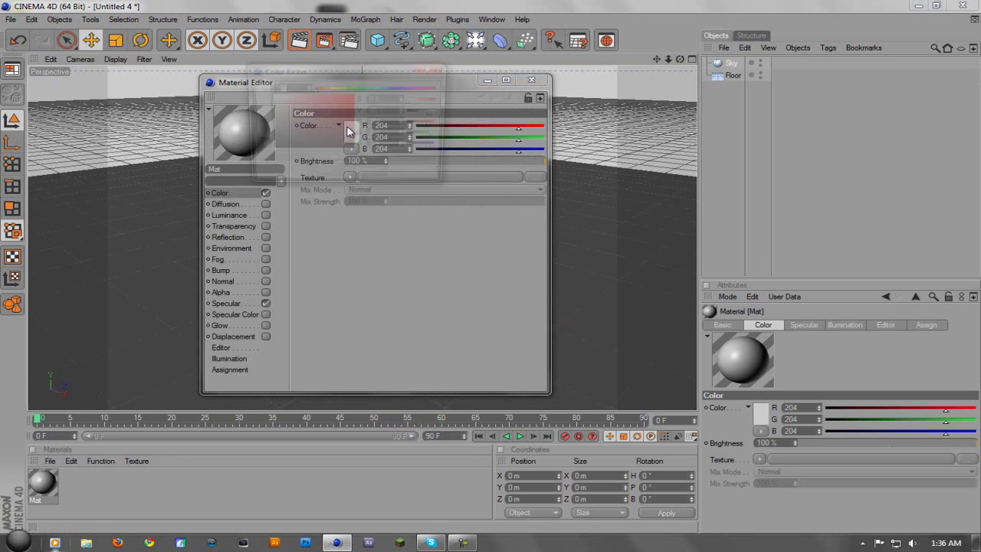
left_click_drag(306, 123, 230, 73)
left_click(312, 174)
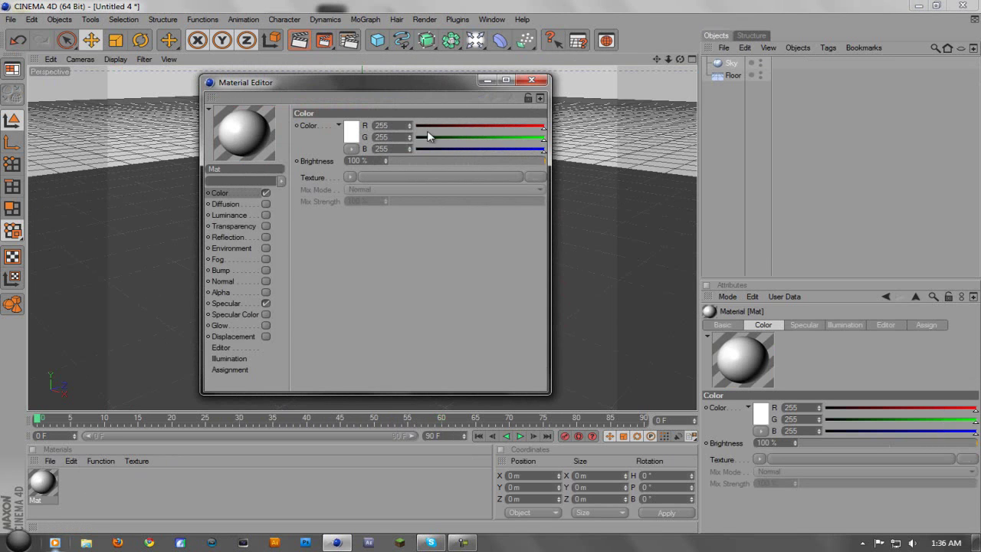
left_click(535, 80)
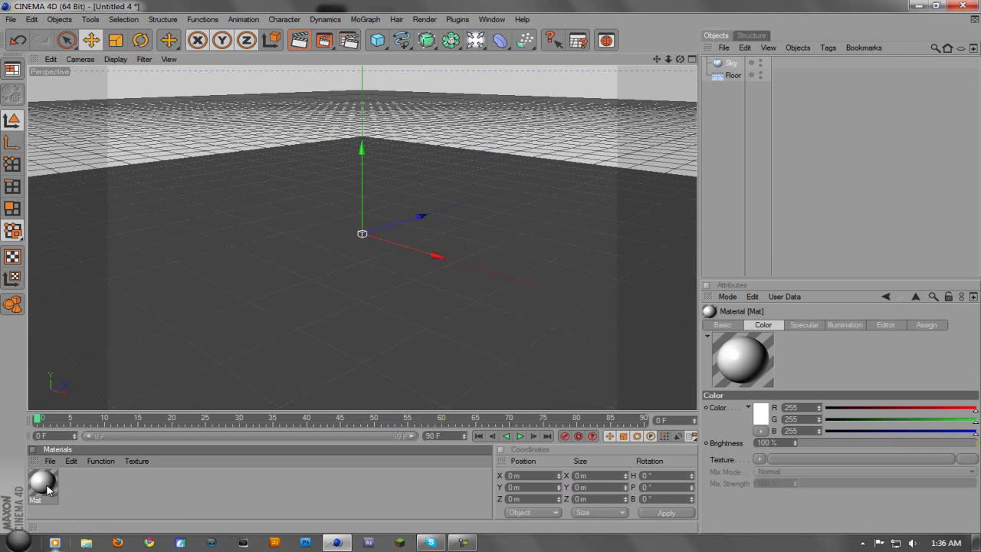
left_click_drag(692, 122, 735, 66)
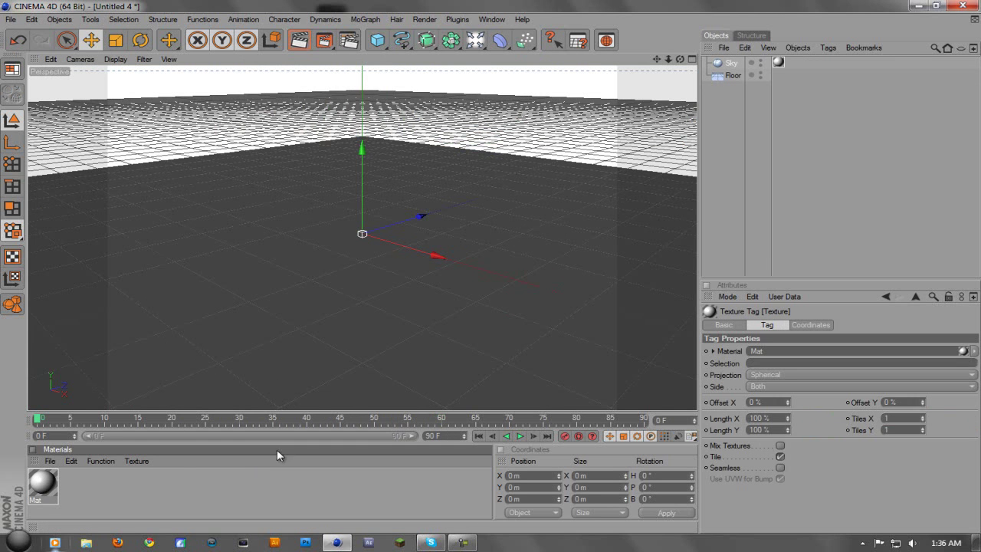
Step: Apply a second white material, Mat.1, to the Floor and tilt the view level with the horizon
double_click(189, 485)
double_click(47, 485)
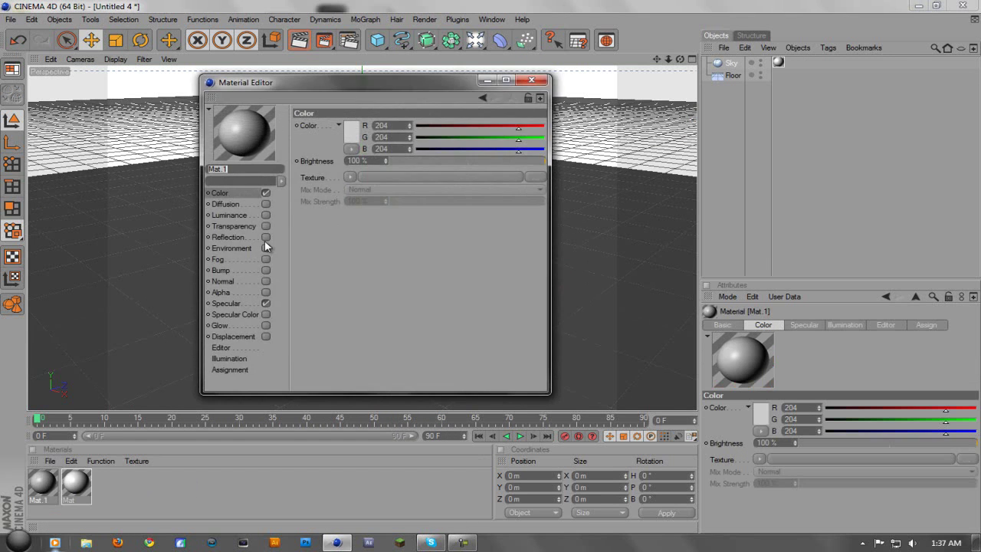
left_click(532, 79)
left_click_drag(179, 332, 181, 335)
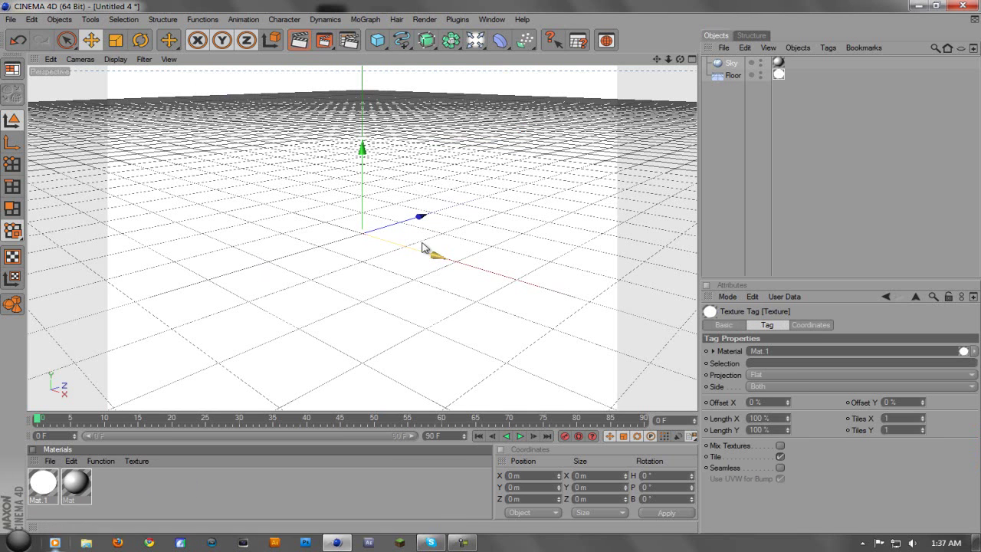
left_click_drag(681, 59, 493, 273)
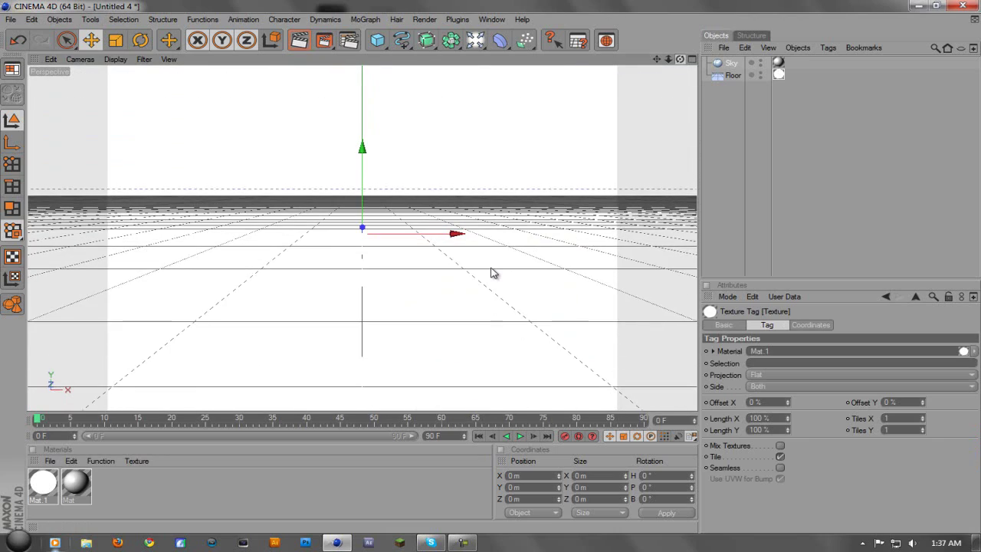
Step: Add a MoGraph text object reading 'G' with Align set to Middle
left_click(365, 20)
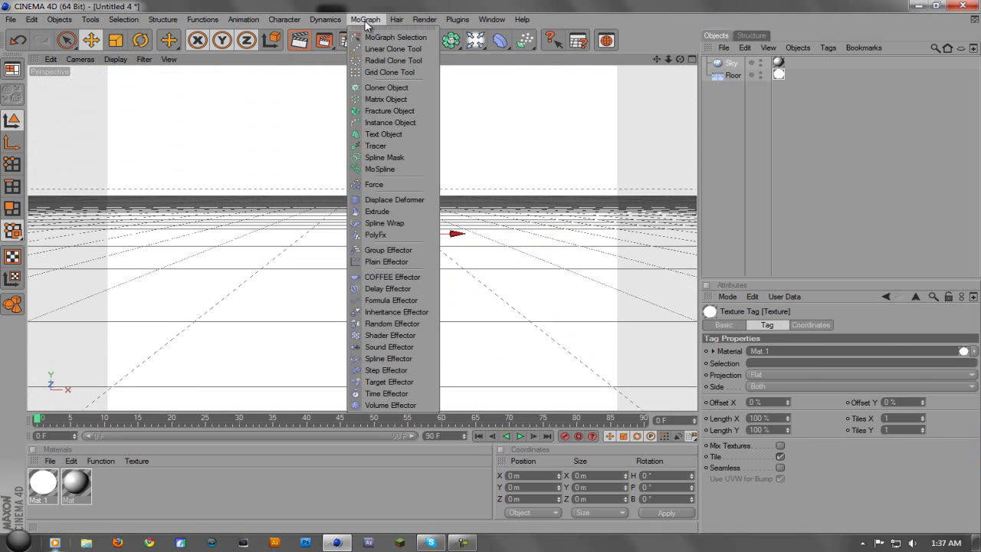
left_click(384, 134)
left_click(770, 325)
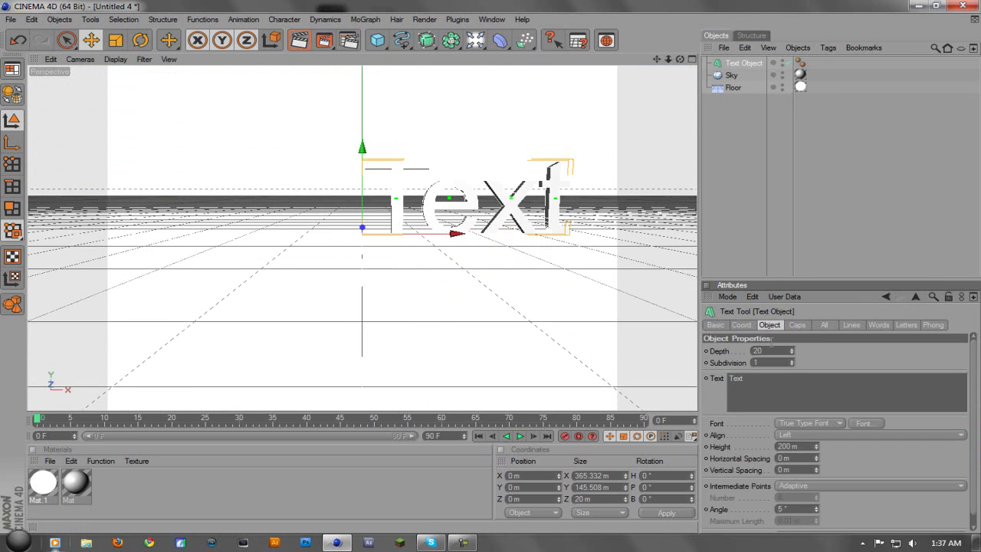
double_click(771, 378)
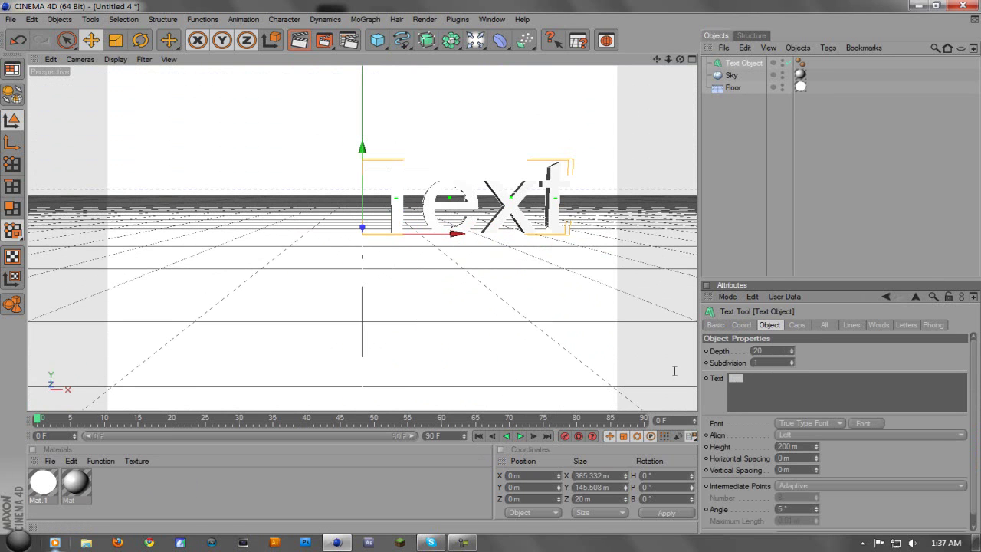
left_click(801, 434)
left_click(792, 459)
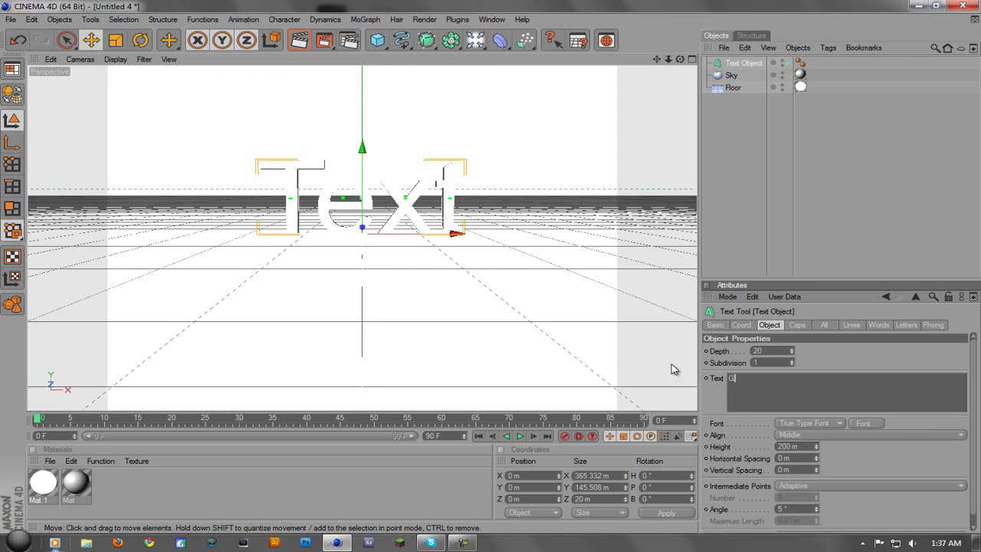
left_click(834, 359)
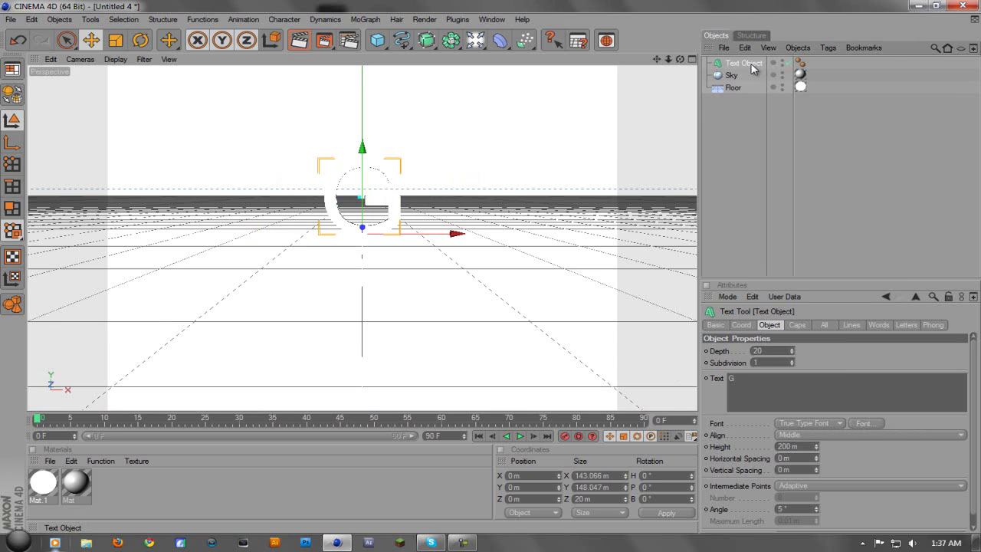
Step: Duplicate the text object and change the copy's text to 'V'
key("ctrl+c")
key("ctrl+v")
left_click(749, 380)
key("ctrl+a")
key("ctrl+v")
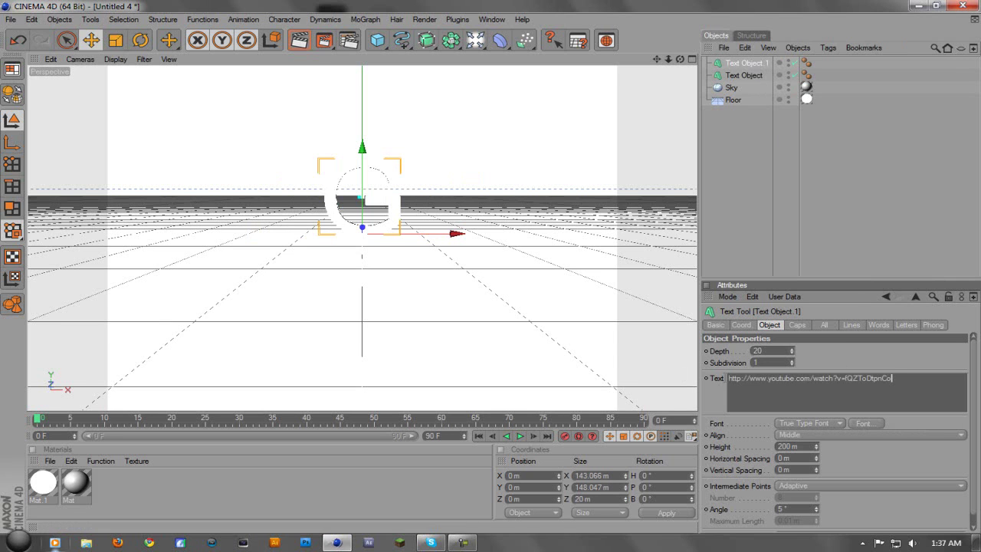
key("ctrl+a")
key("BackSpace")
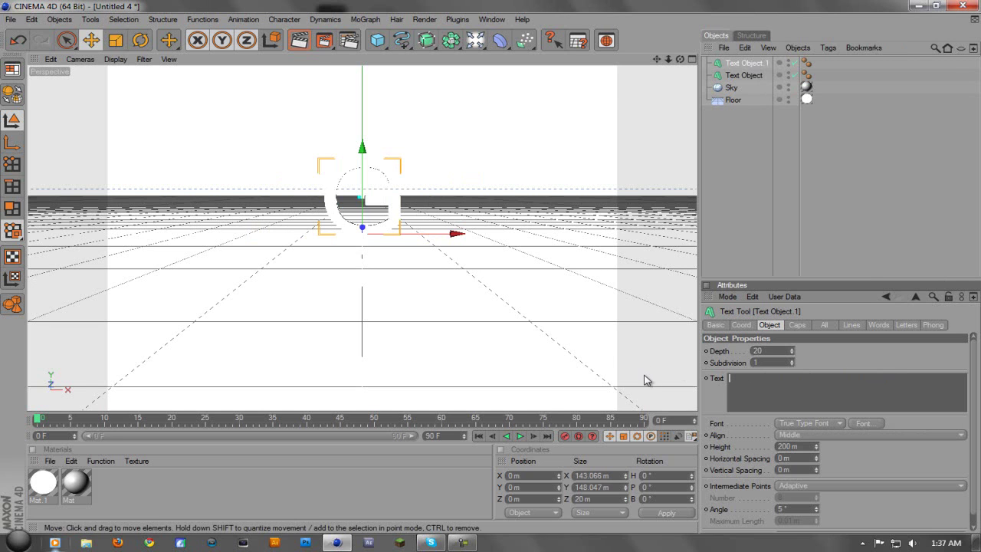
type("V")
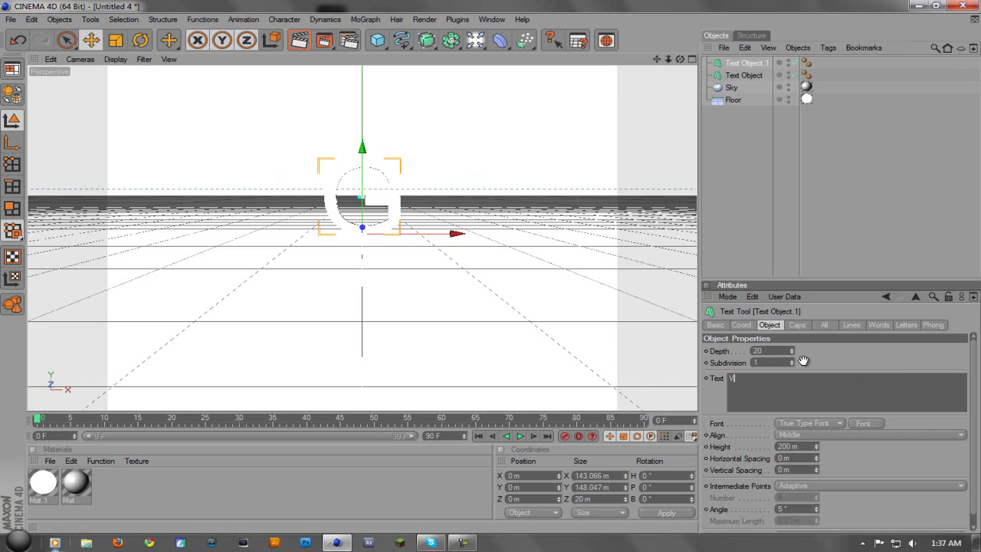
Step: Preview the render, then set the G text's extrusion depth to 80
left_click(300, 41)
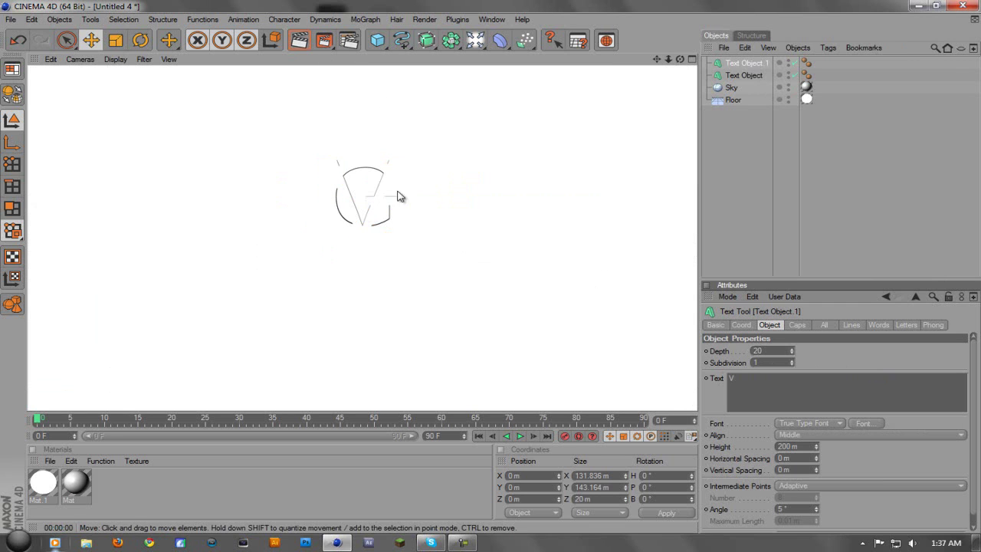
left_click(213, 506)
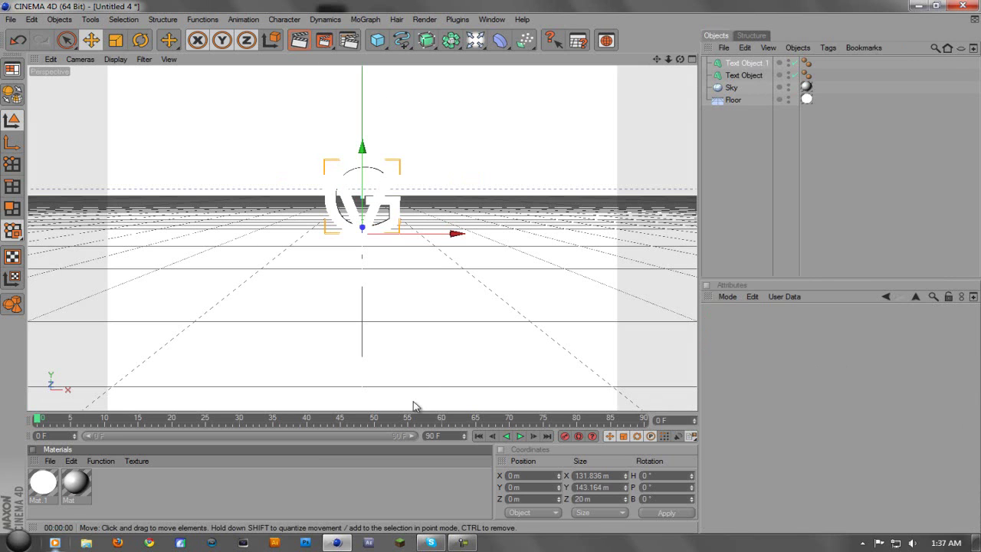
left_click(737, 76)
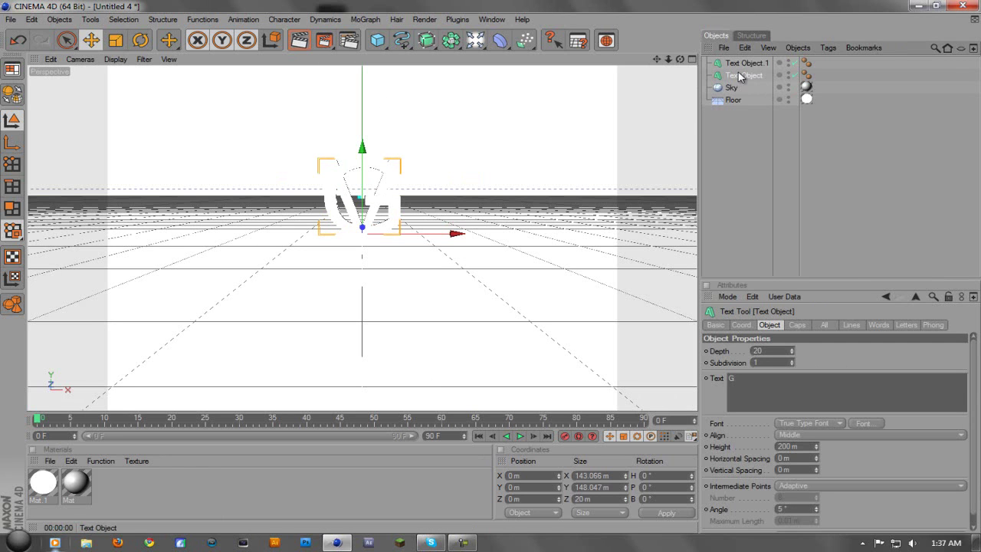
left_click(766, 350)
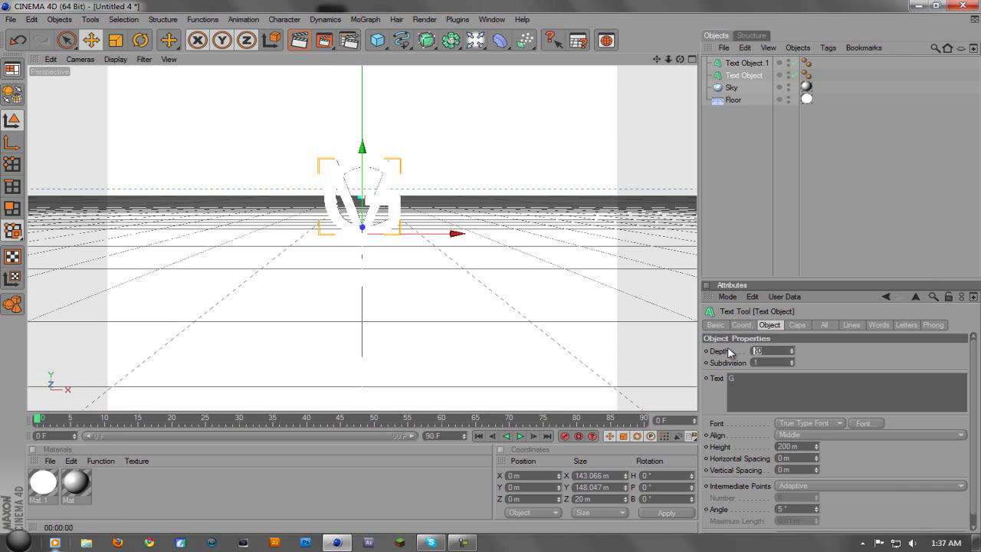
type("80")
key("Return")
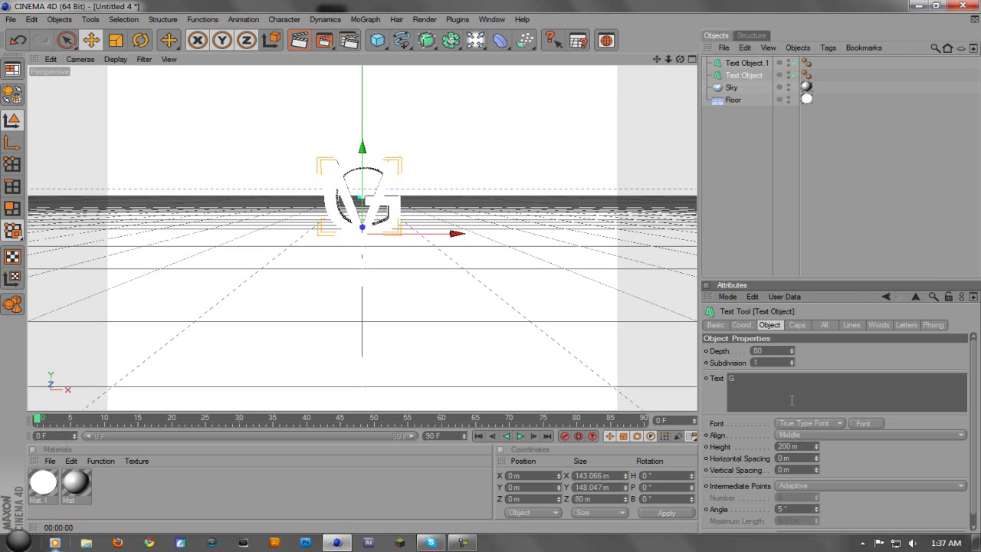
Step: Change the G text's font to Xirod
left_click(852, 421)
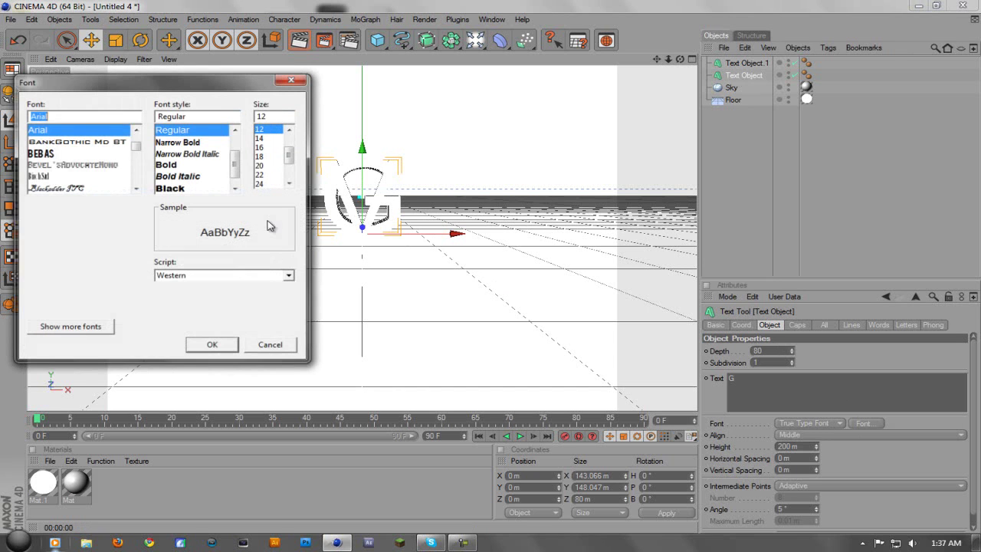
scroll(137, 192, "down", 3)
scroll(136, 201, "down", 10)
left_click(107, 188)
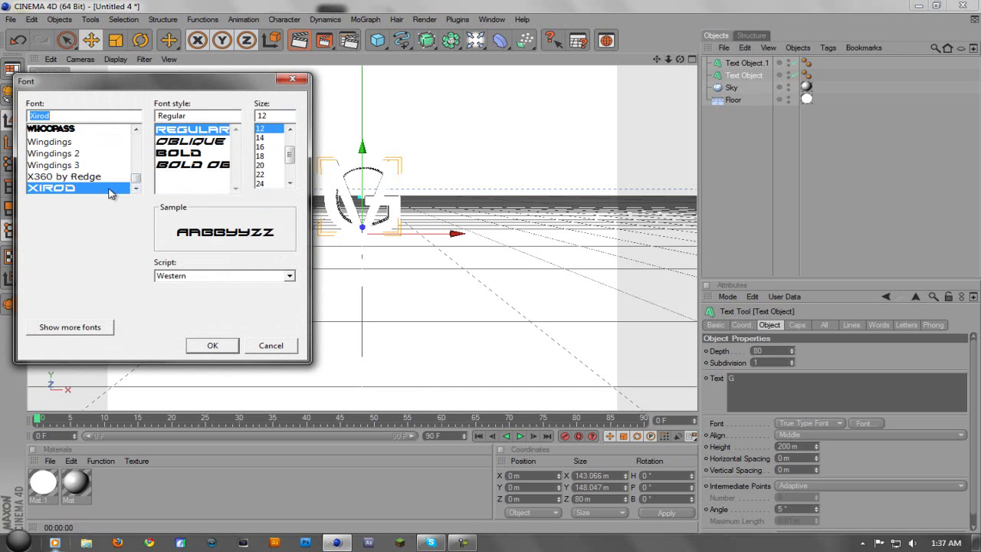
left_click(213, 345)
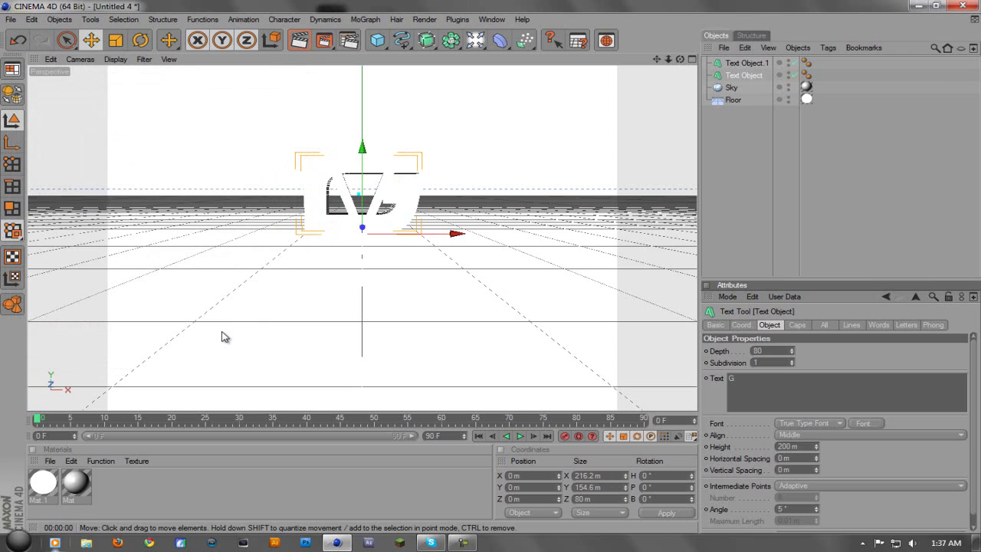
Step: Set the V text's depth to 80, then delete the V text object
left_click(745, 63)
double_click(770, 351)
type("80")
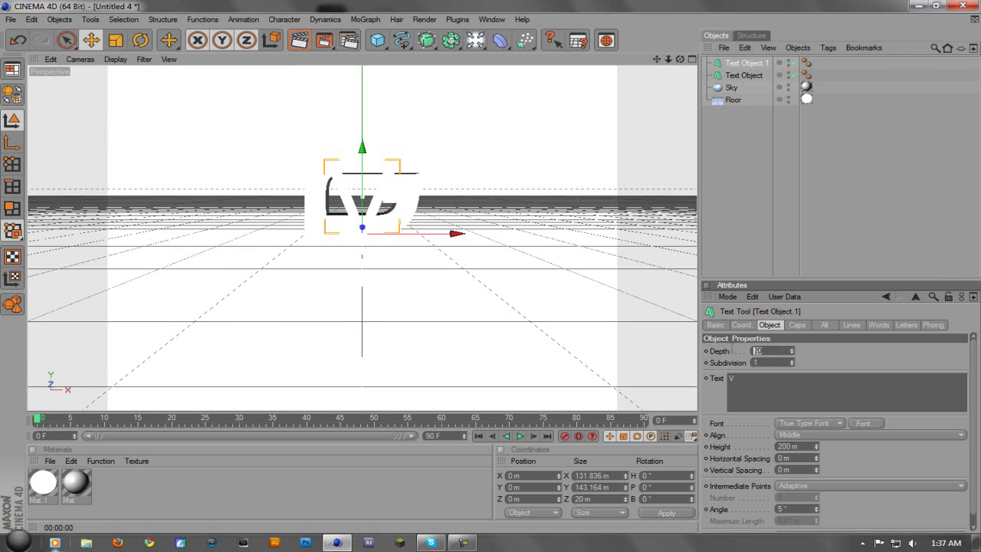
key("Return")
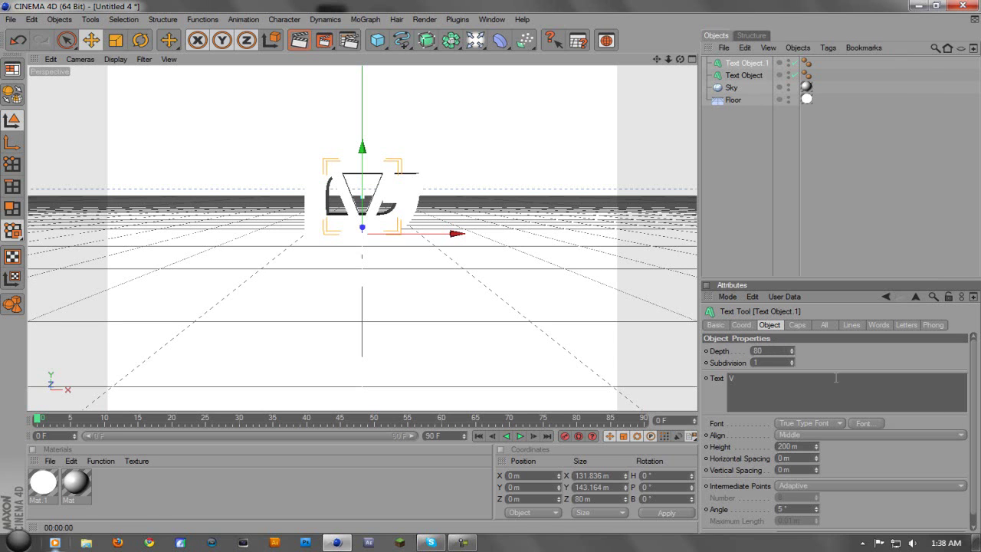
key("Delete")
left_click(744, 63)
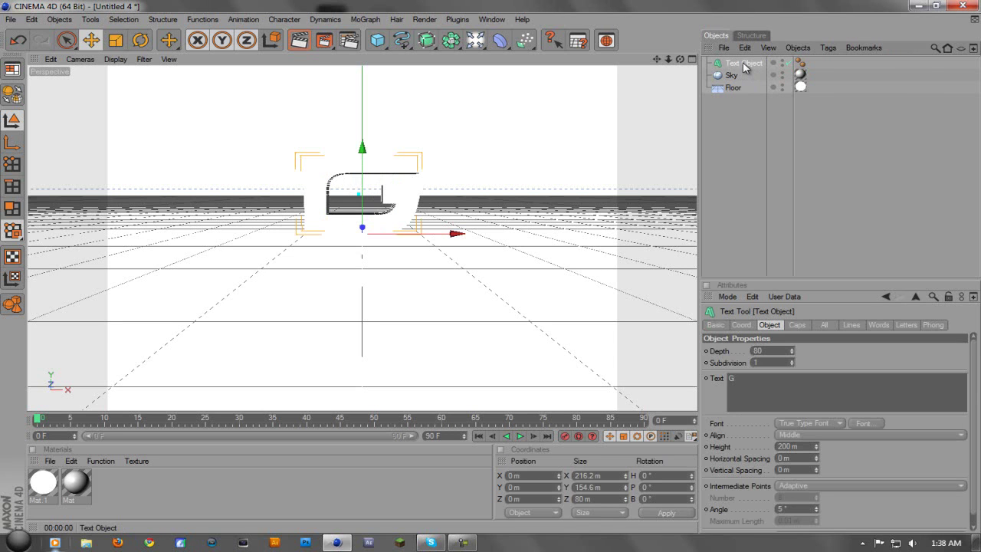
Step: Raise the G text to a Y position of 50 m
left_click(742, 325)
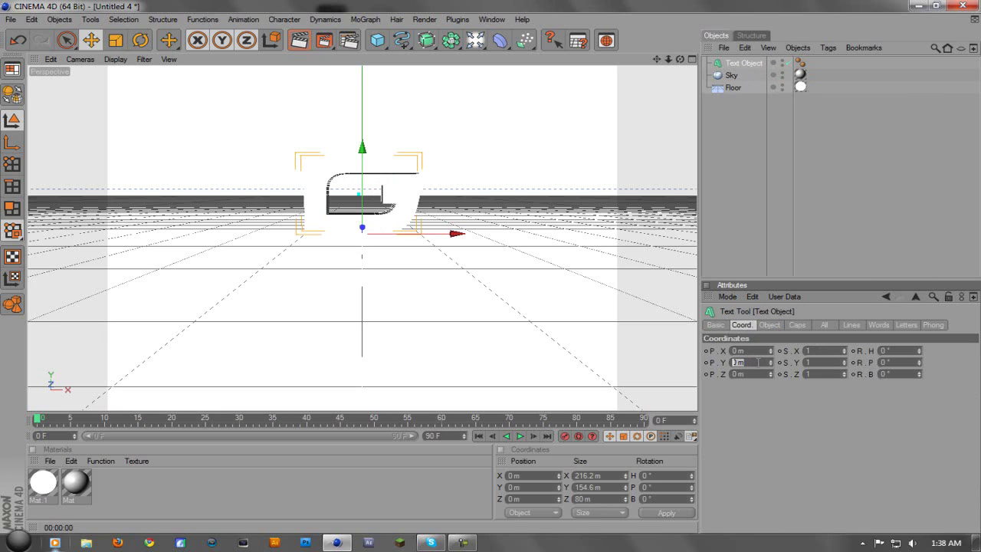
key("Return")
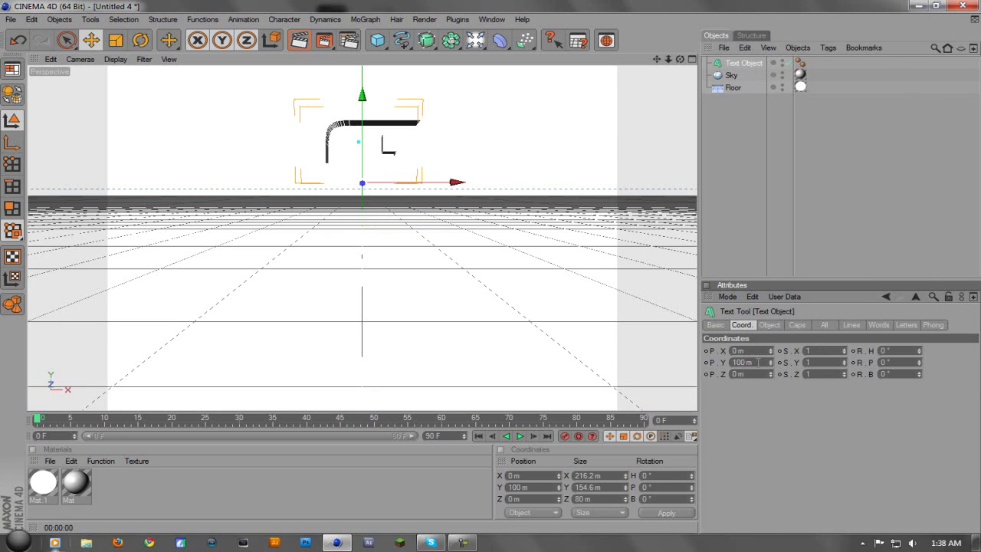
left_click_drag(767, 363, 707, 365)
key("Return")
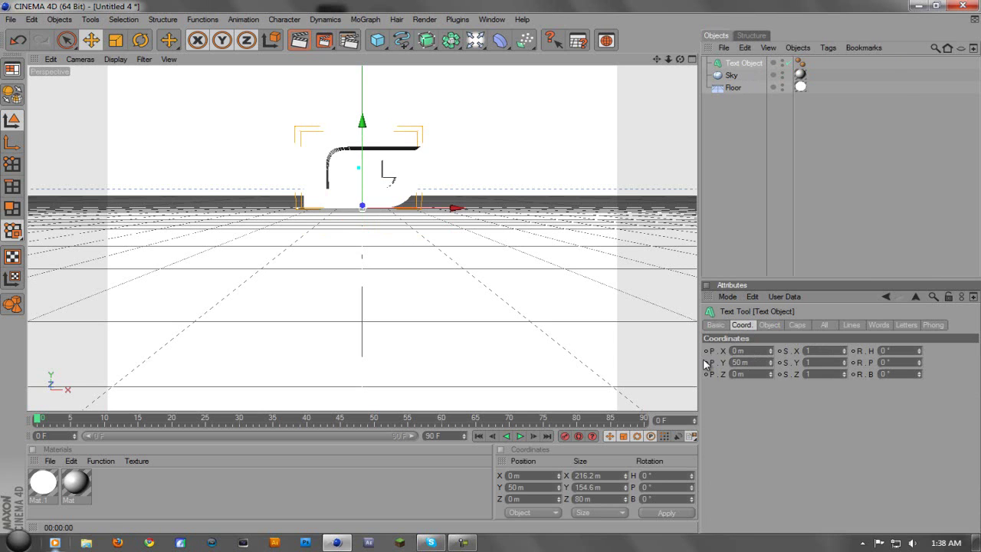
left_click(770, 325)
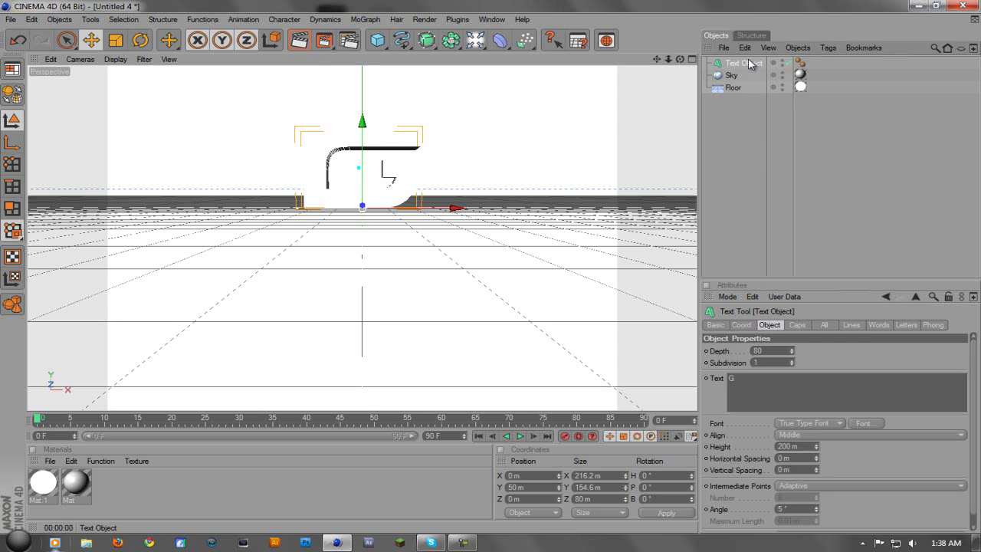
Step: Duplicate the G text, change the copy's letter to V, and create material Mat.2
key("ctrl+c")
key("ctrl+v")
double_click(780, 378)
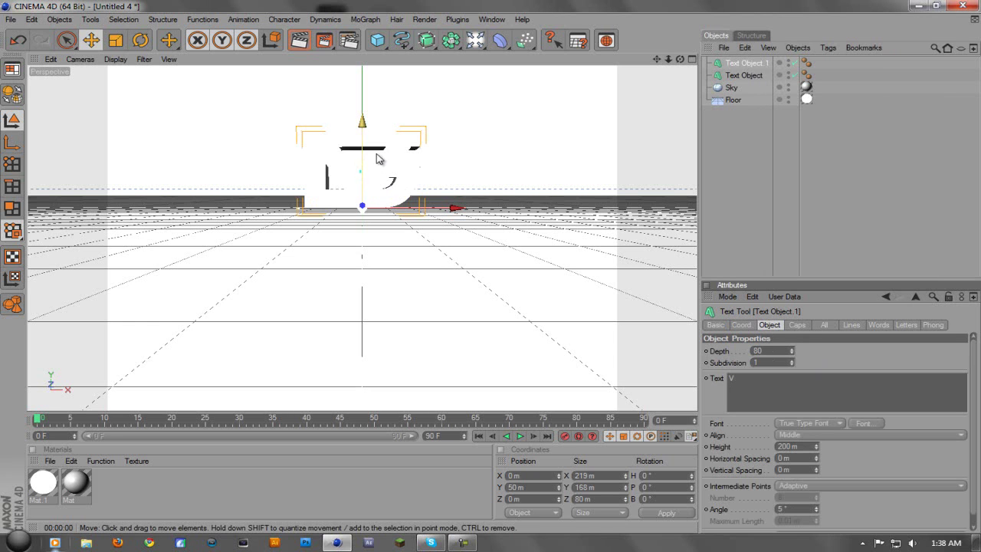
scroll(376, 168, "up", 4)
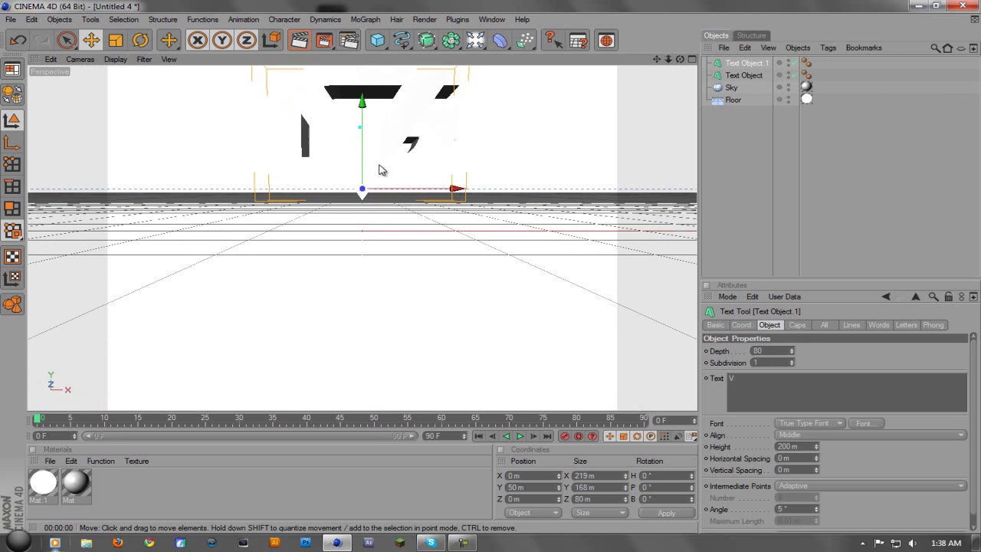
left_click_drag(657, 59, 493, 274)
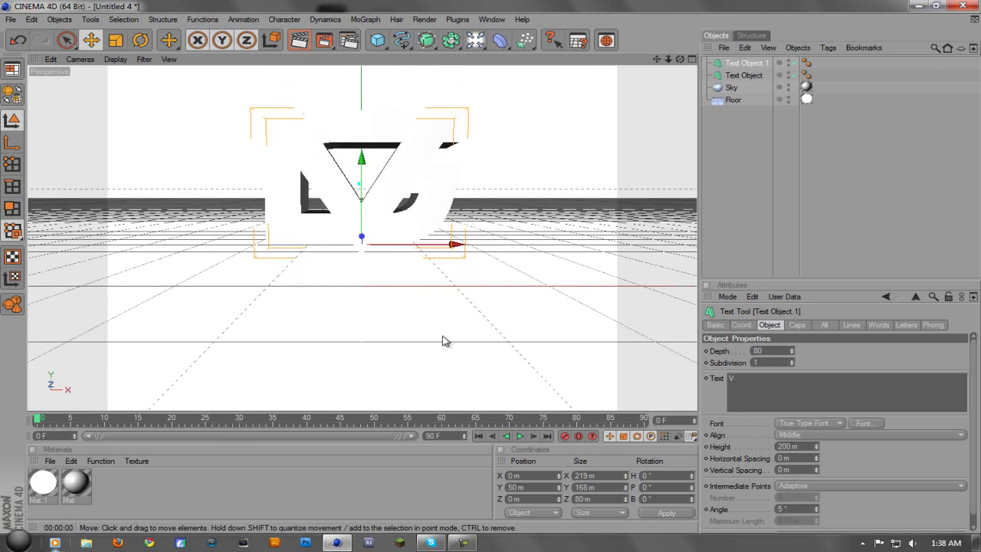
double_click(245, 477)
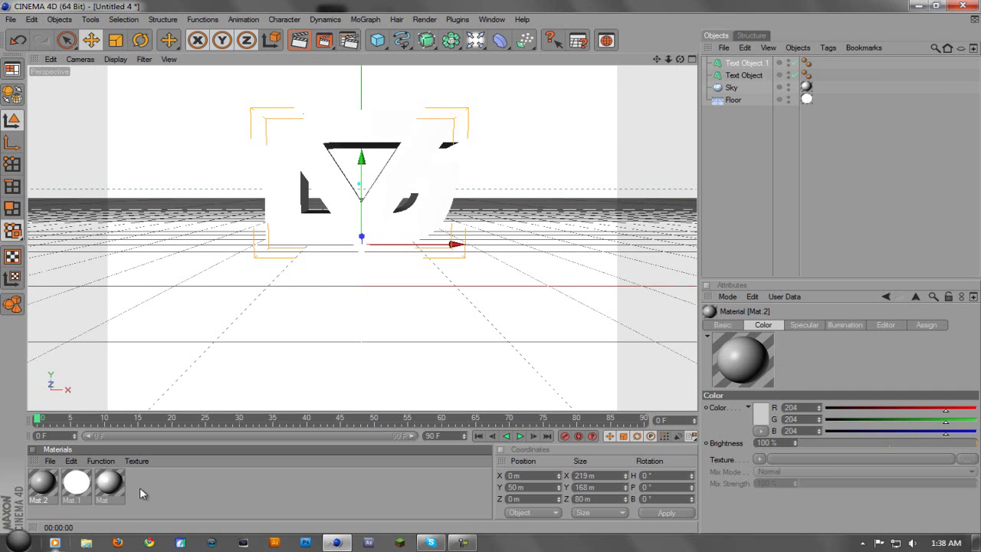
Step: Make Mat.2 black with 10% reflection brightness
double_click(44, 483)
left_click(231, 194)
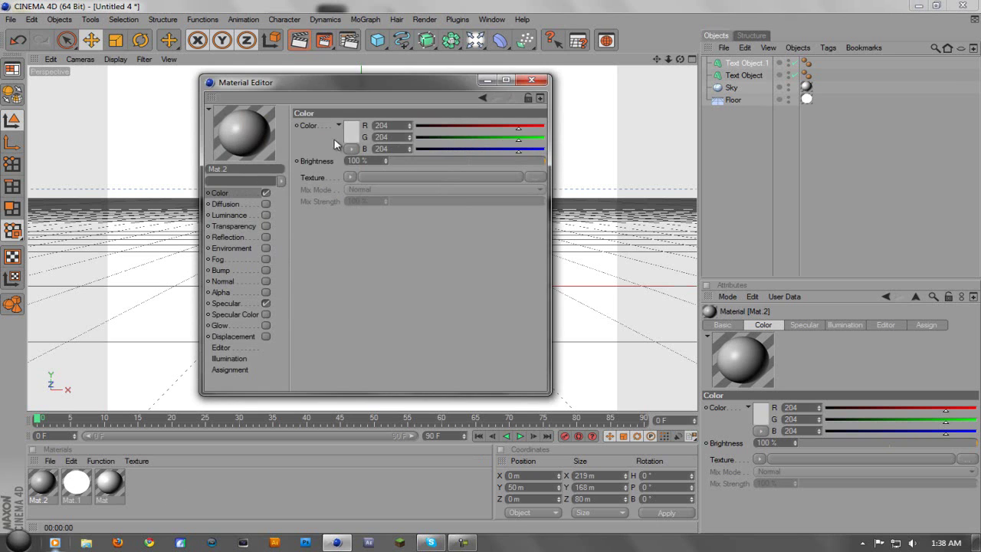
left_click(335, 141)
left_click(310, 157)
left_click(322, 183)
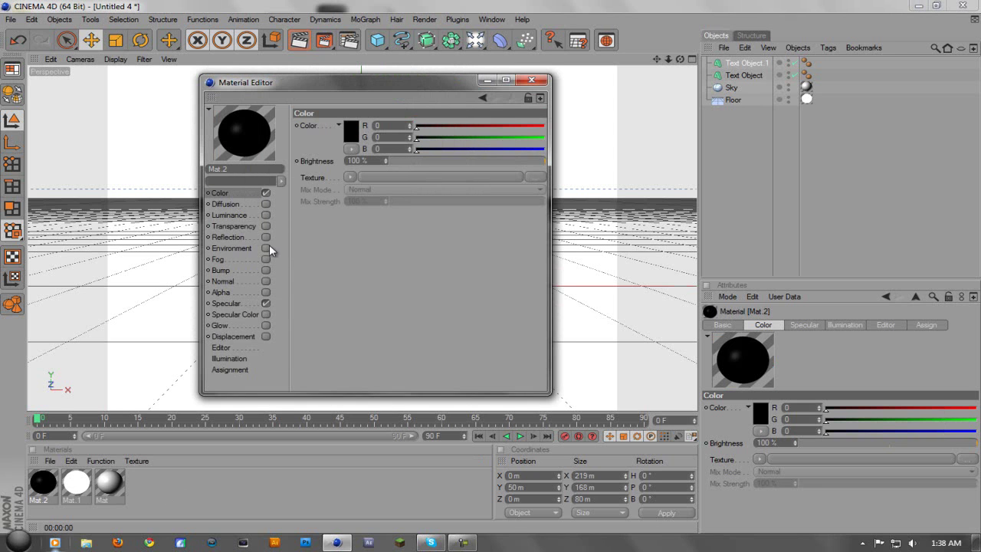
left_click(366, 160)
type("10")
key("Return")
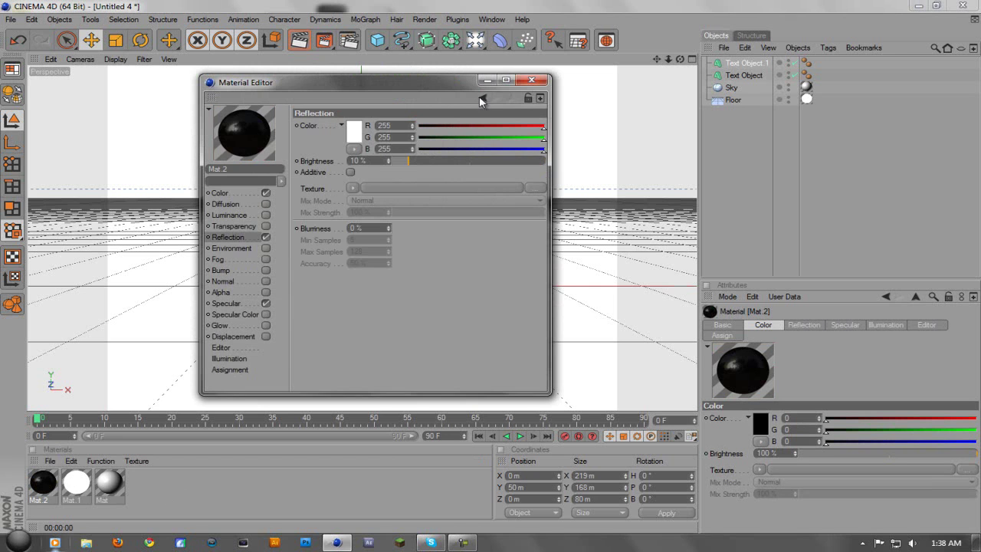
left_click(531, 79)
Step: Apply Mat.2 to both the G and V text objects and render the view
left_click_drag(54, 487, 745, 76)
left_click_drag(51, 483, 751, 66)
left_click(302, 41)
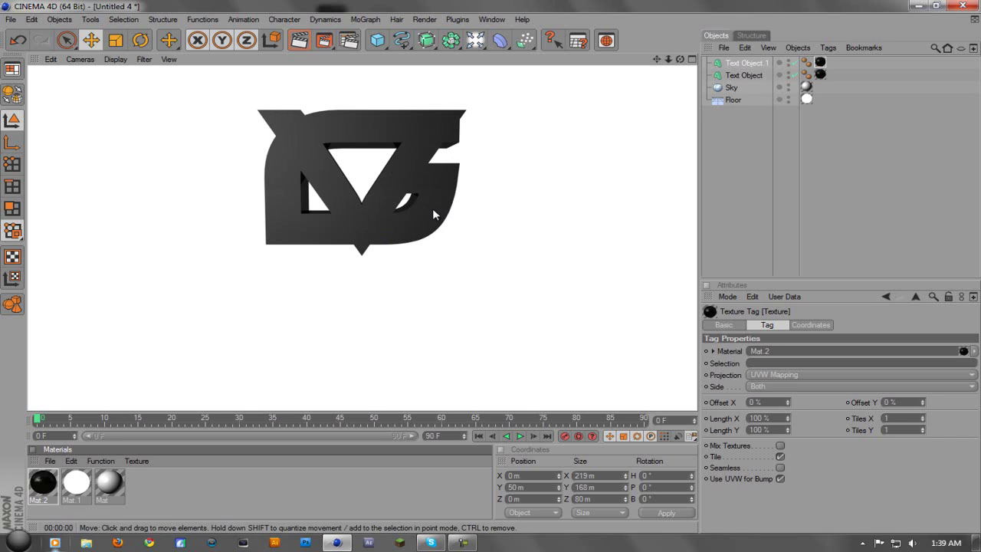
Step: Duplicate the G text object once, deleting extra pastes, and select the new Text Object.2
left_click(742, 64)
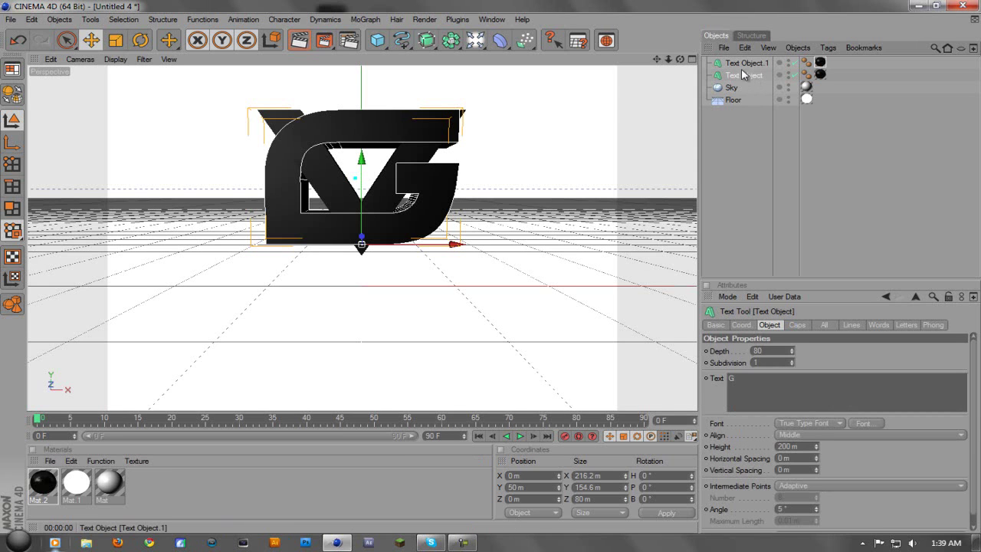
left_click(745, 64)
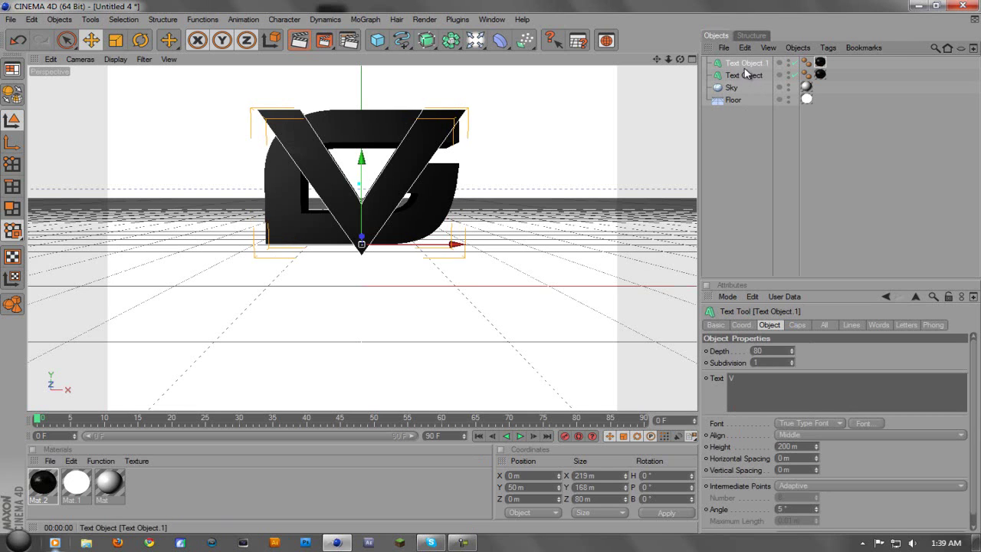
left_click(746, 75)
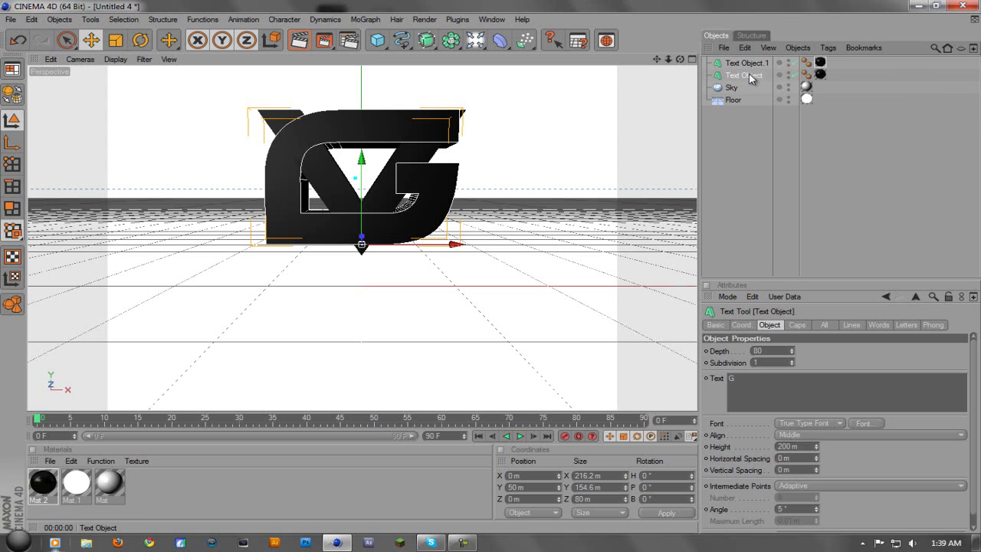
key("ctrl+c")
key("ctrl+v")
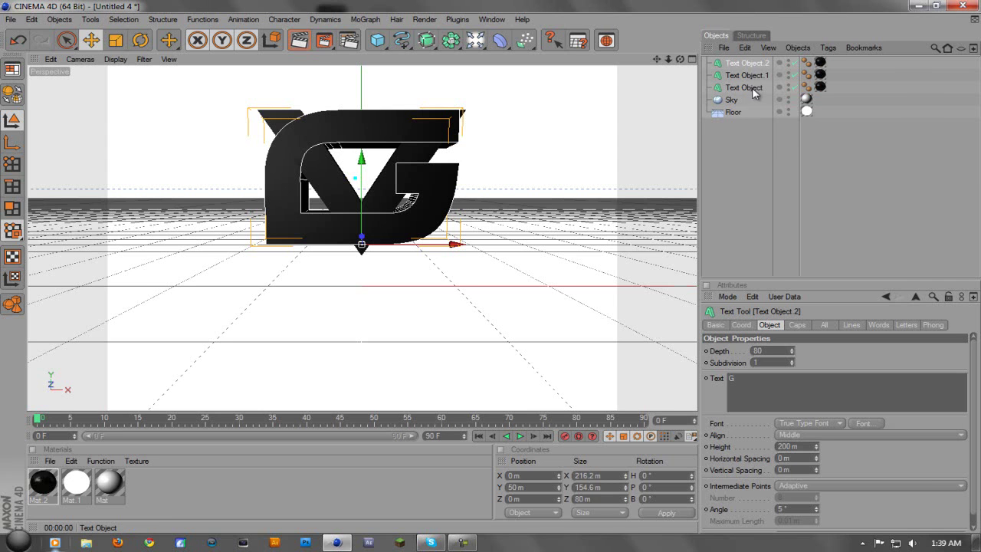
key("ctrl+v")
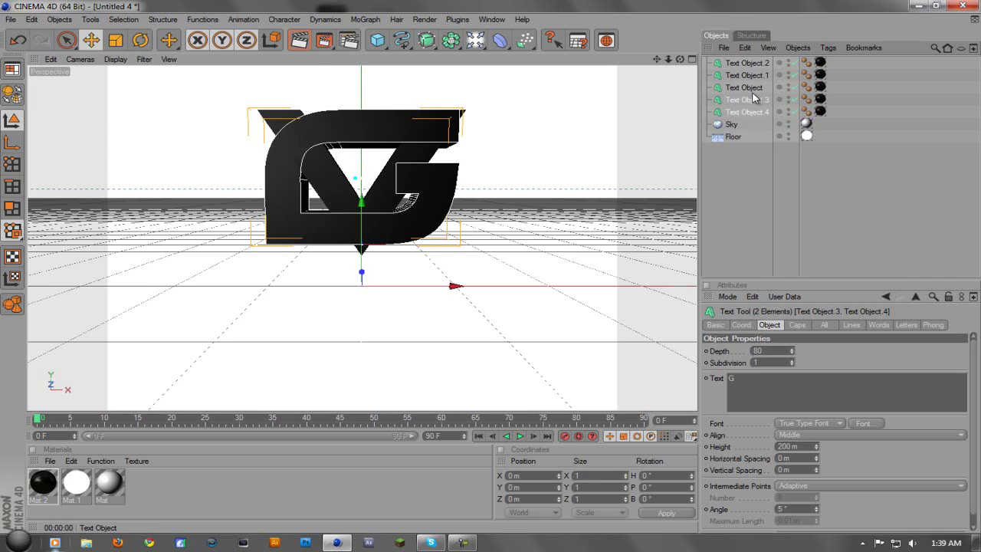
key("Delete")
left_click(754, 87)
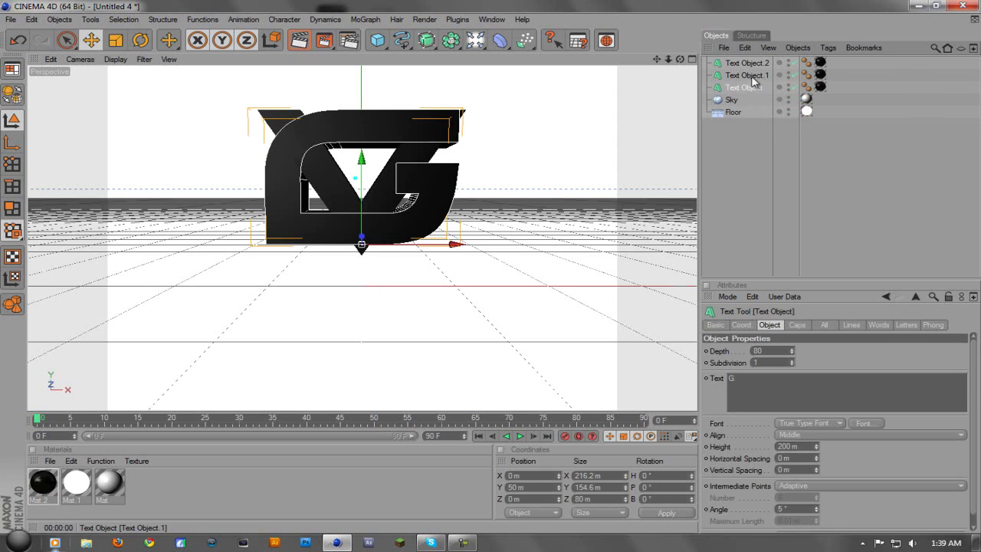
left_click(757, 76)
left_click(759, 65)
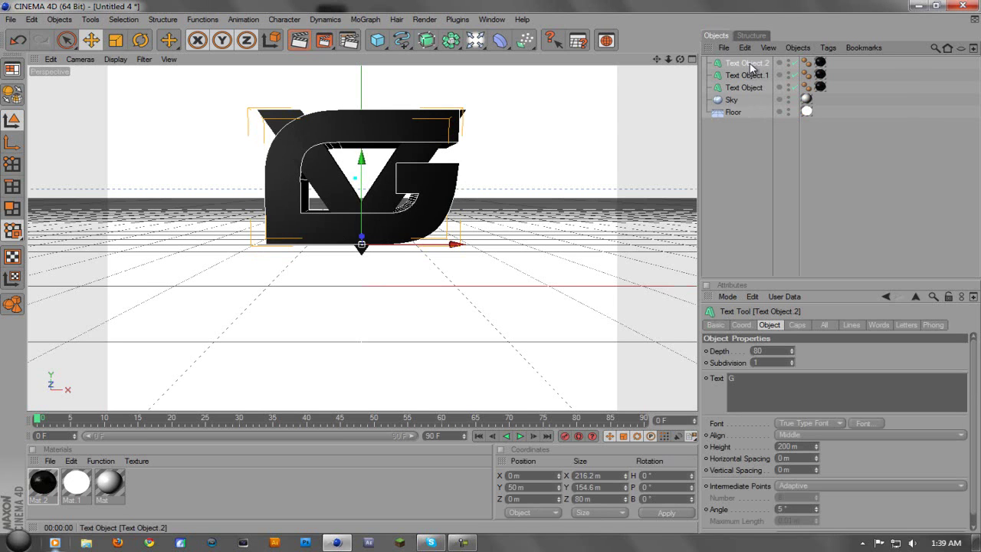
Step: Give Text Object.2 Fillet Caps at start and end with 1 step and 5 m radius
left_click(793, 326)
left_click(793, 351)
left_click(794, 398)
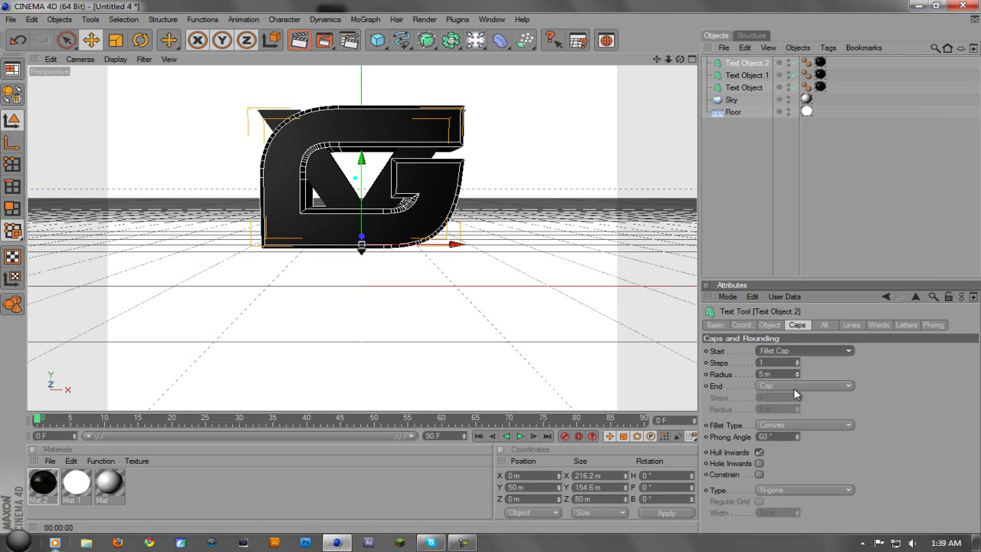
left_click(797, 385)
left_click(792, 433)
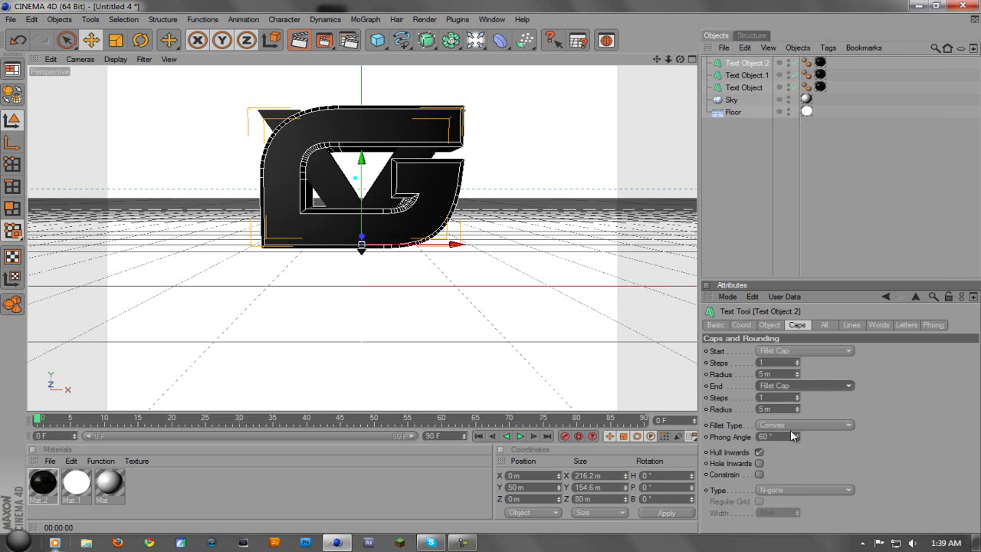
left_click(785, 363)
key("Tab")
key("Tab")
key("Tab")
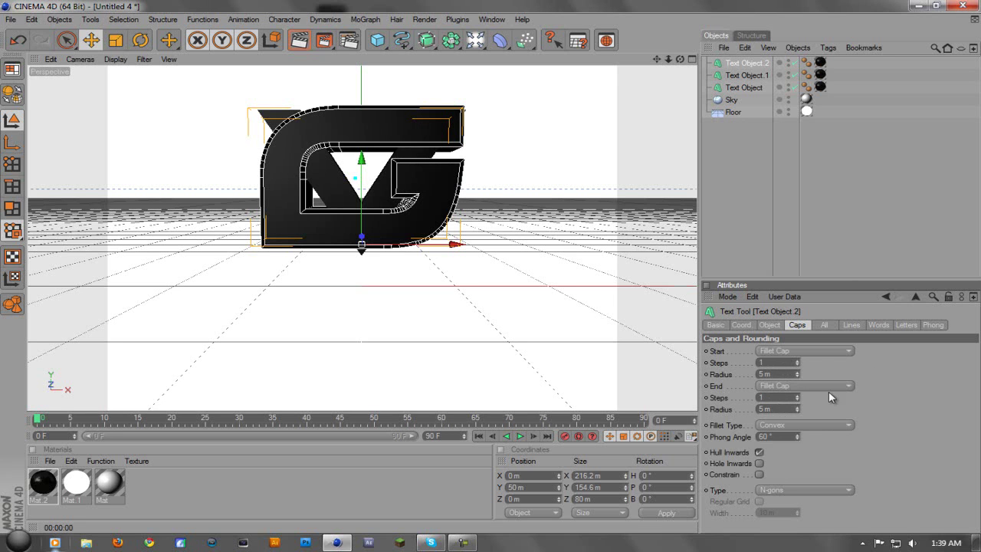
left_click(779, 398)
Step: Create material Mat.3 with a fully saturated blue colour at hue 200
double_click(290, 478)
double_click(42, 483)
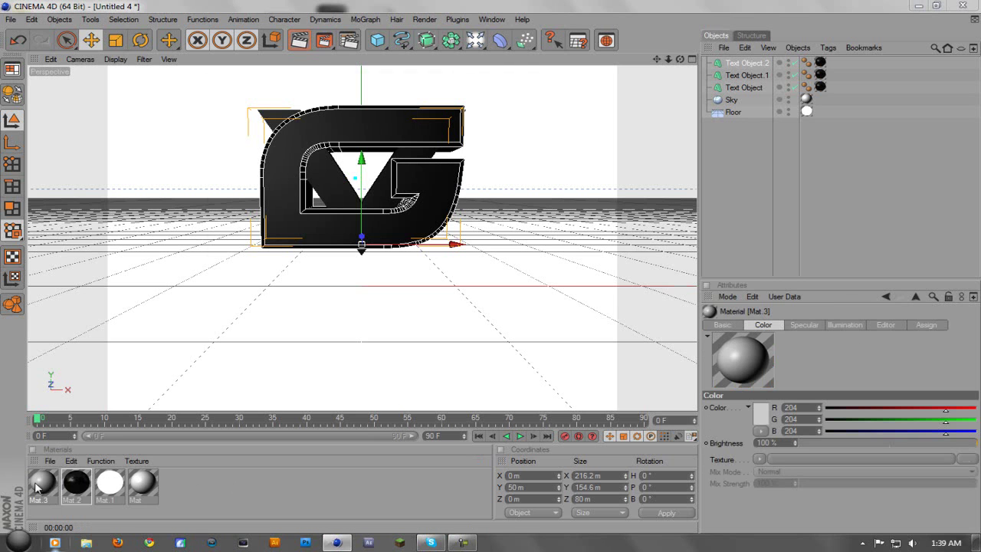
left_click(230, 193)
left_click(351, 140)
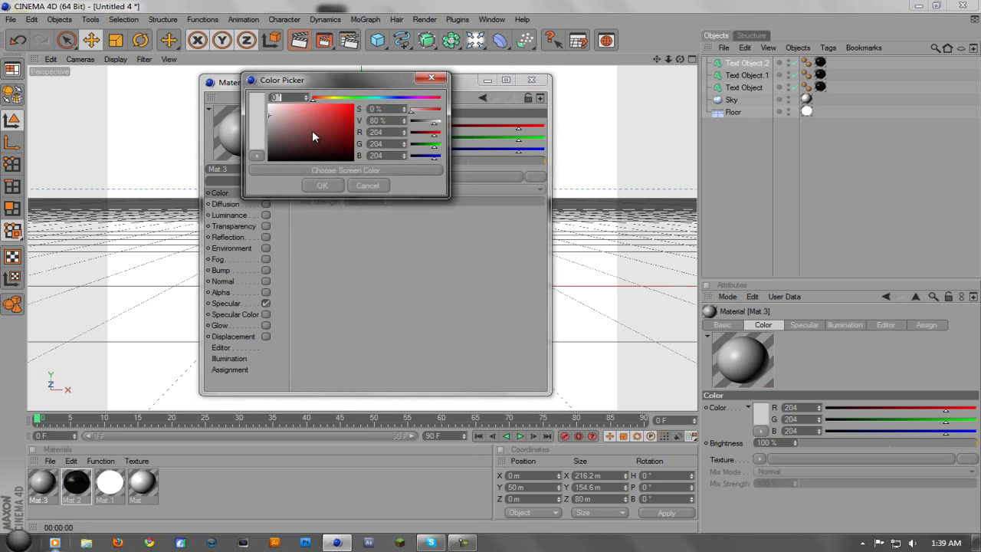
left_click_drag(334, 112, 380, 92)
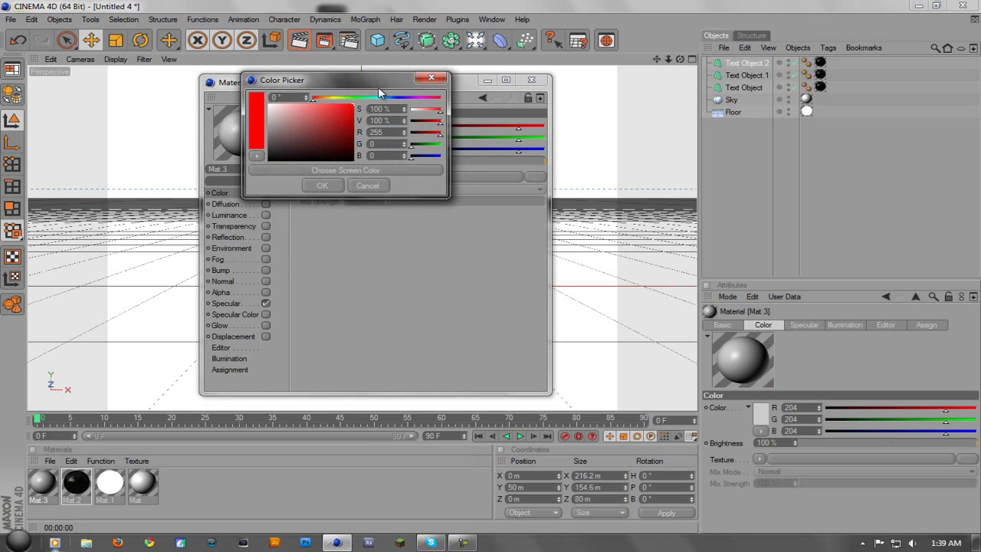
left_click(292, 98)
type("200")
key("Return")
key("Return")
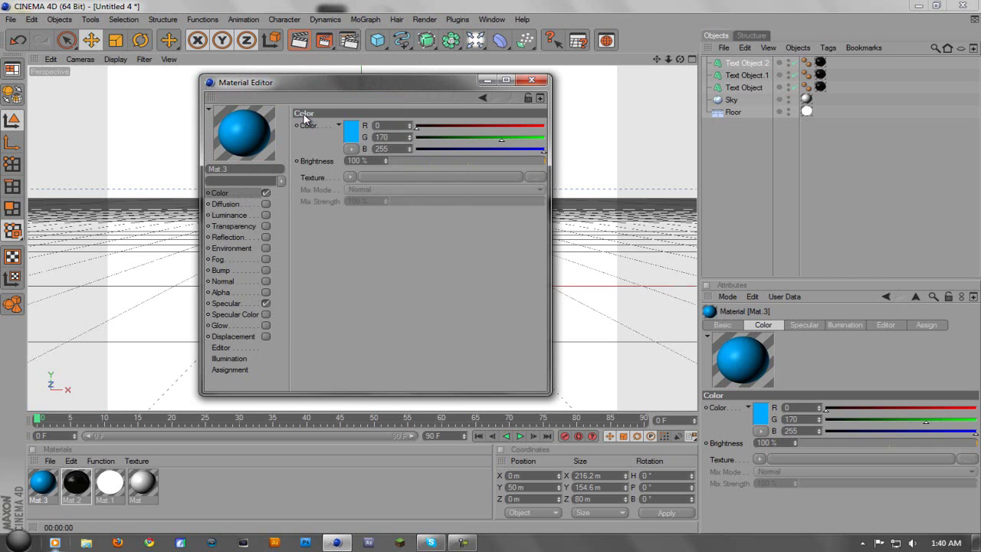
Step: Enable reflection on Mat.3 with 10% brightness
left_click(265, 237)
left_click(342, 160)
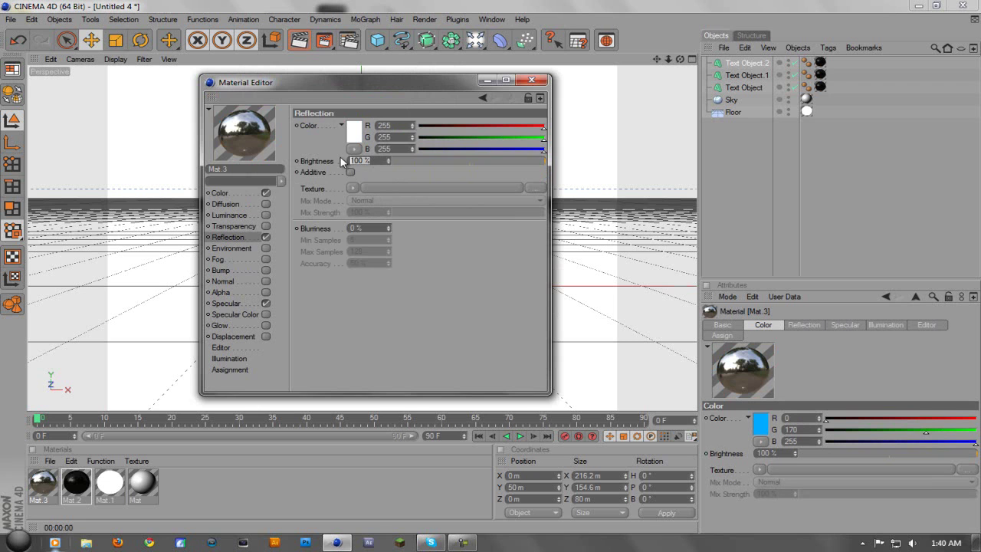
type("10")
key("Return")
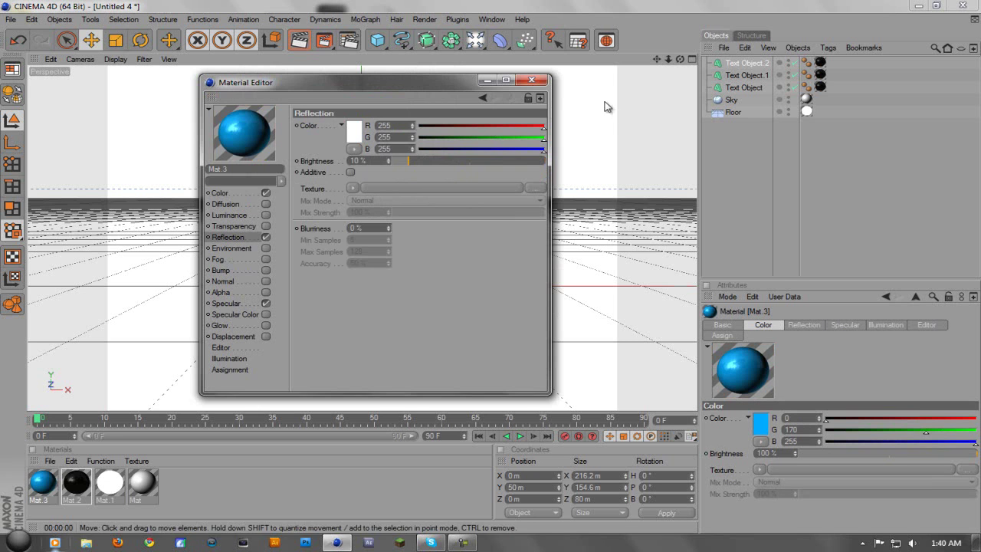
left_click(530, 81)
Step: Apply Mat.3 to Text Object.2 and render a preview of the blue G
left_click_drag(56, 489, 820, 64)
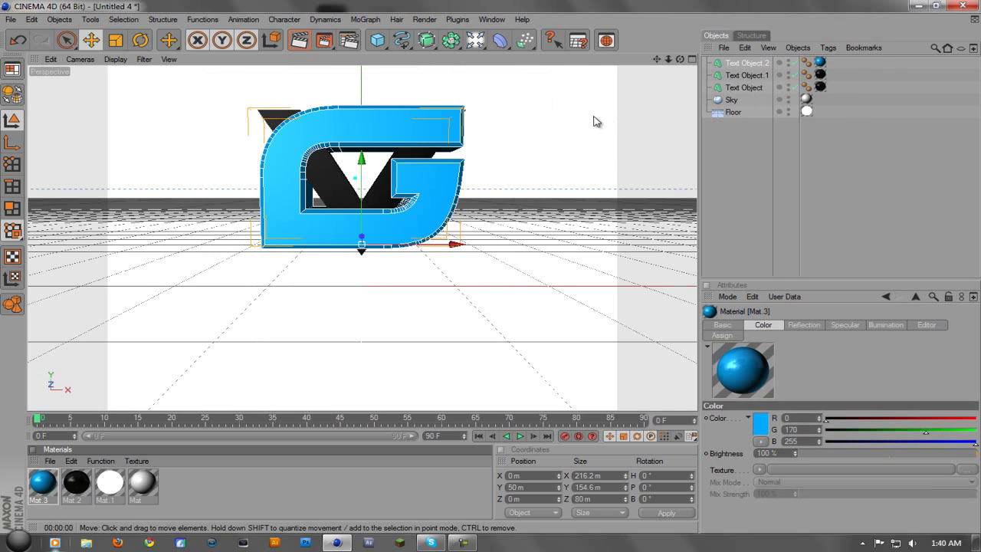
left_click(300, 42)
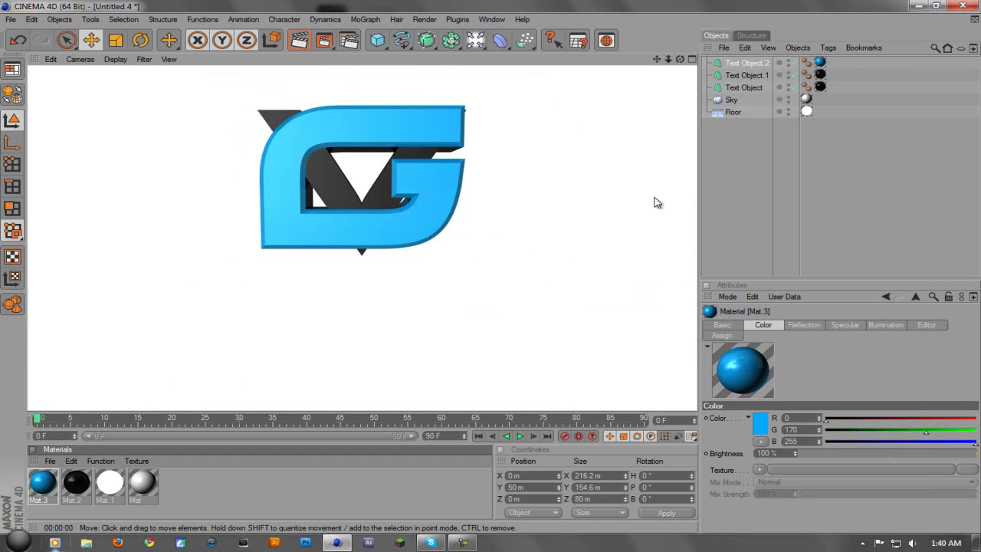
left_click(763, 61)
left_click(771, 325)
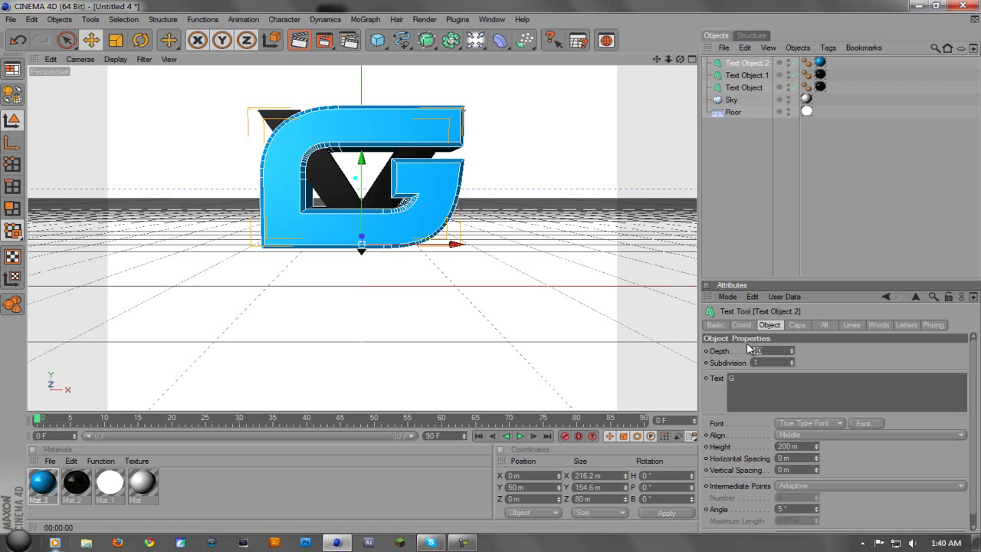
Step: Set the blue G copy's extrusion depth to 40
type("40")
key("Return")
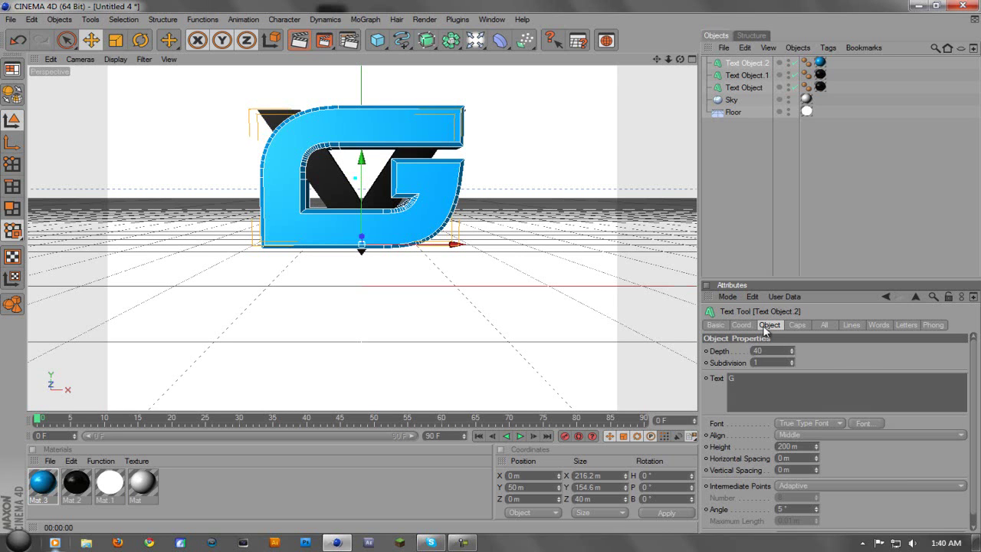
left_click(770, 350)
left_click(759, 351)
left_click(742, 325)
left_click(753, 374)
left_click(769, 325)
left_click(764, 87)
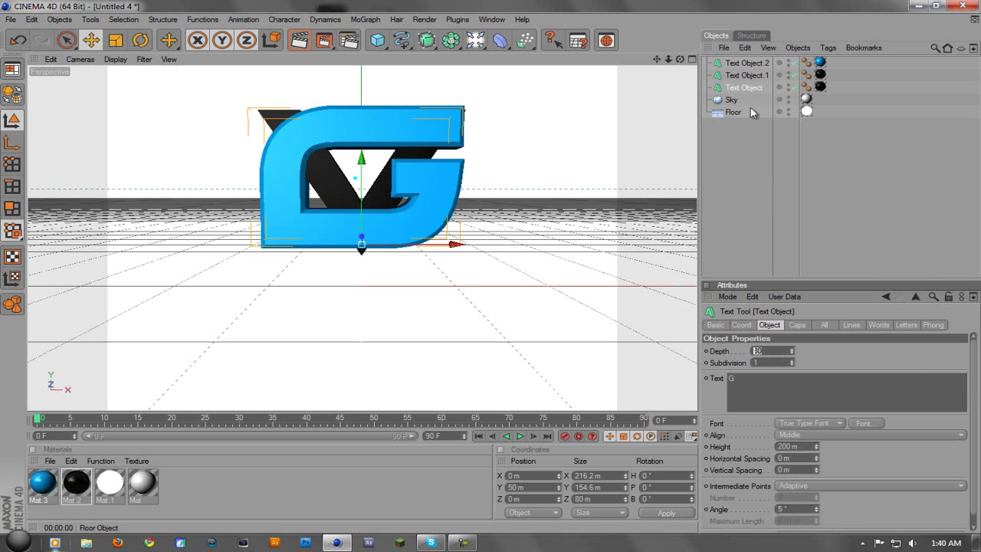
left_click(745, 63)
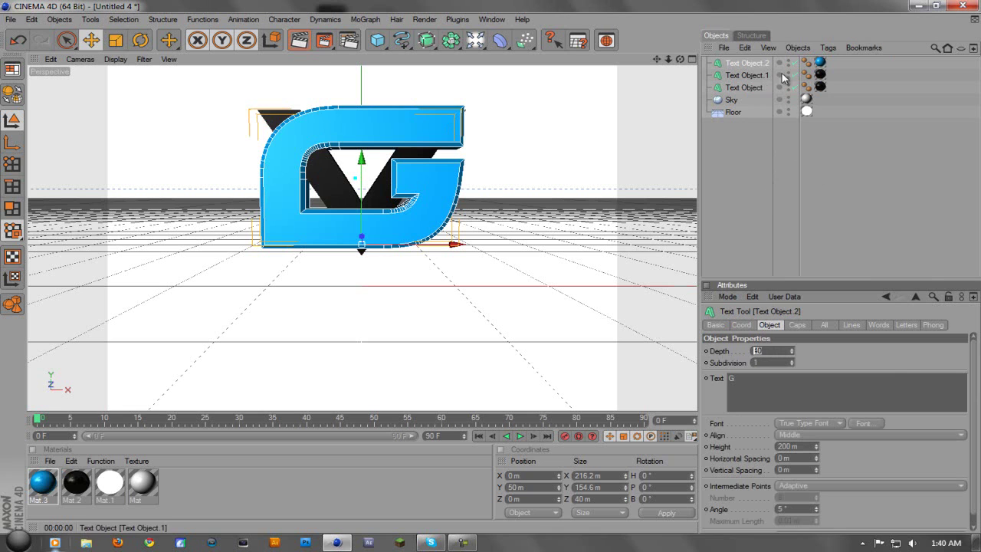
Step: Push the blue G back to Z 20 m and render the logo
left_click(744, 325)
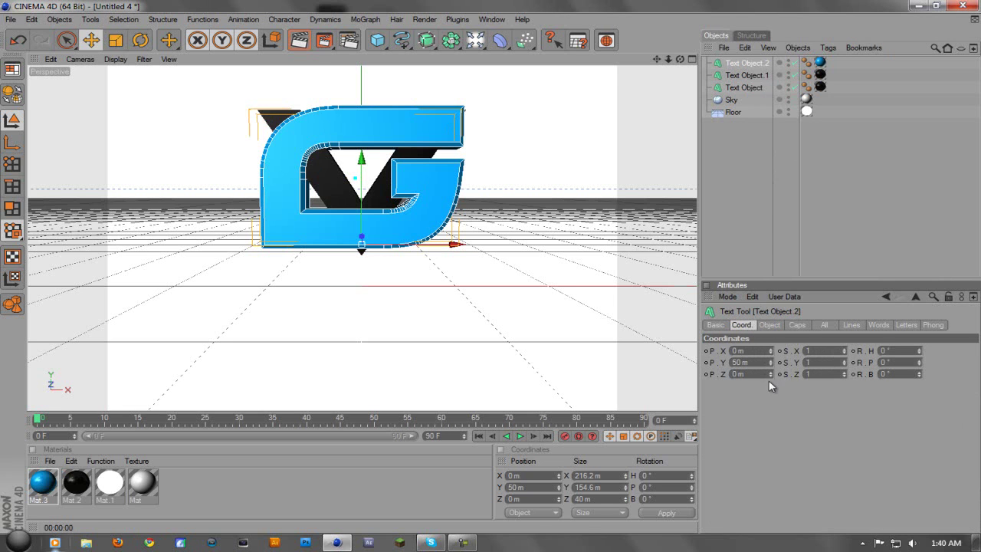
left_click(738, 374)
type("20")
key("Return")
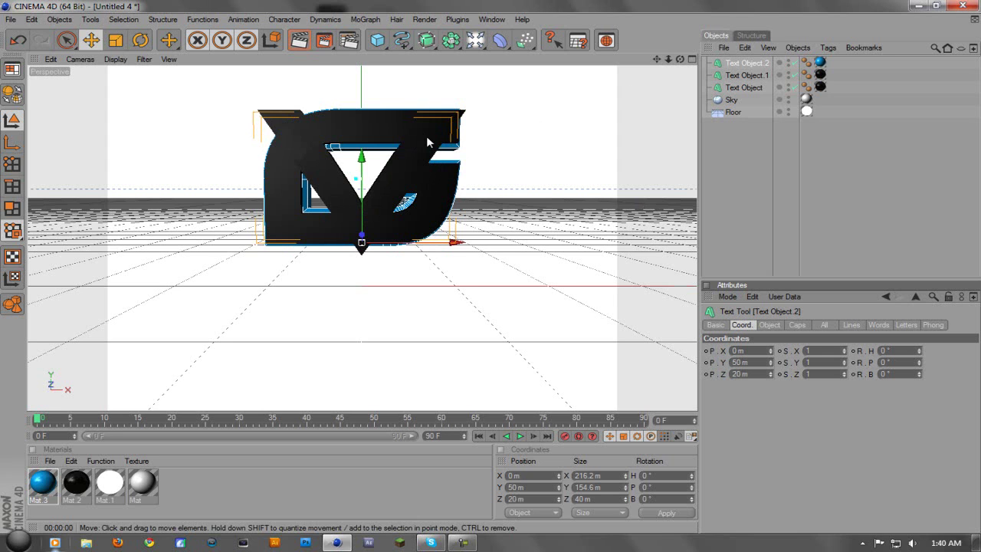
left_click_drag(755, 374, 712, 374)
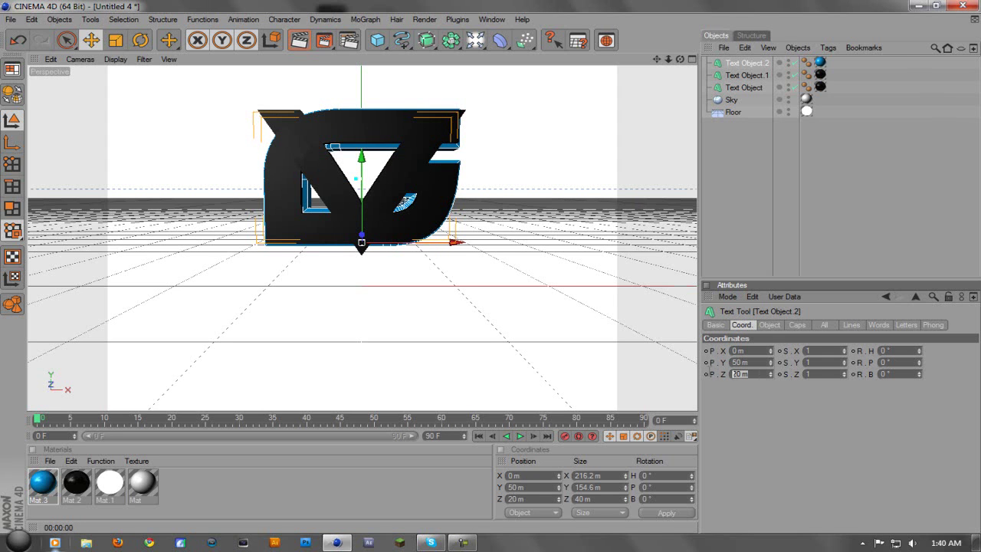
left_click(769, 326)
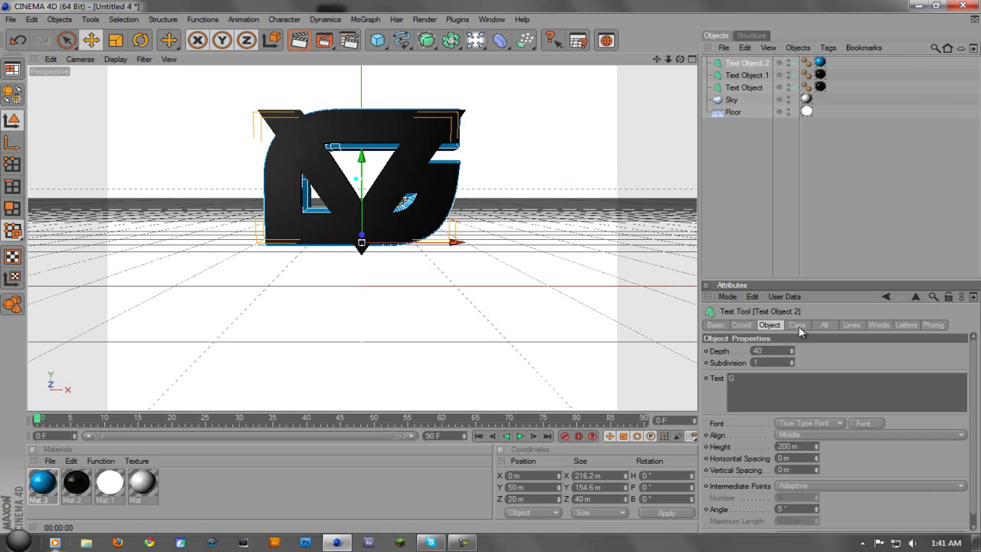
left_click(798, 325)
left_click(775, 326)
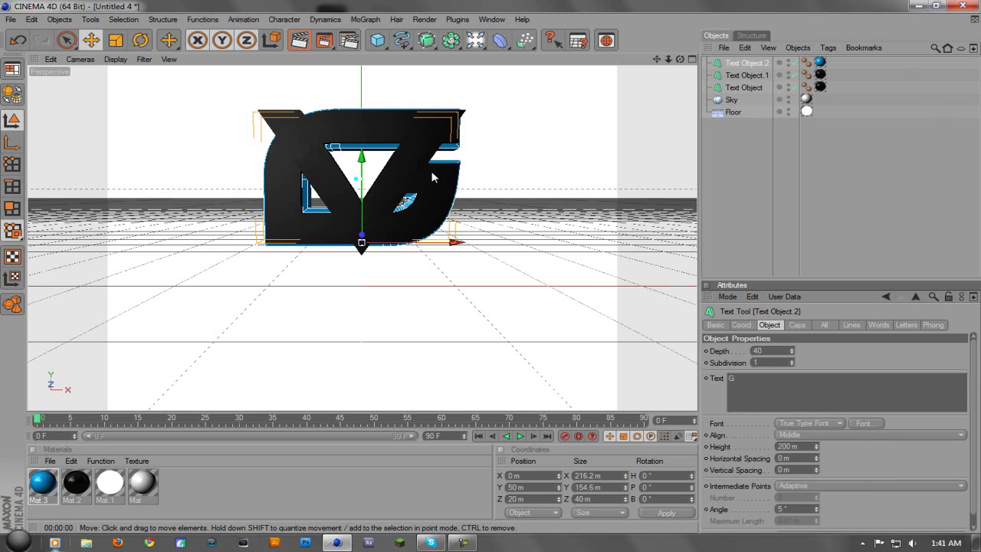
left_click(299, 40)
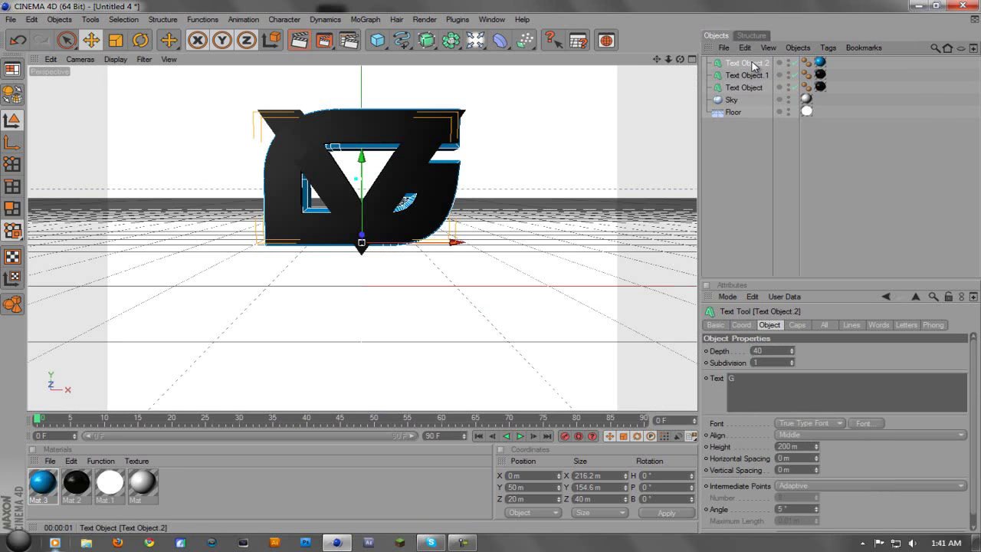
Step: Group the black G and blue Text Object.2 under a null renamed G
left_click(750, 87)
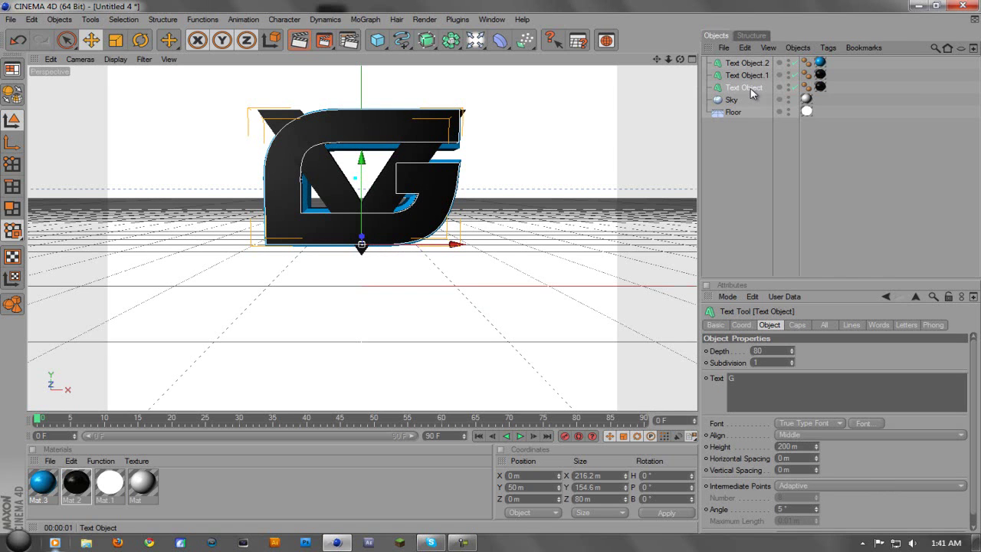
left_click(748, 63, "ctrl")
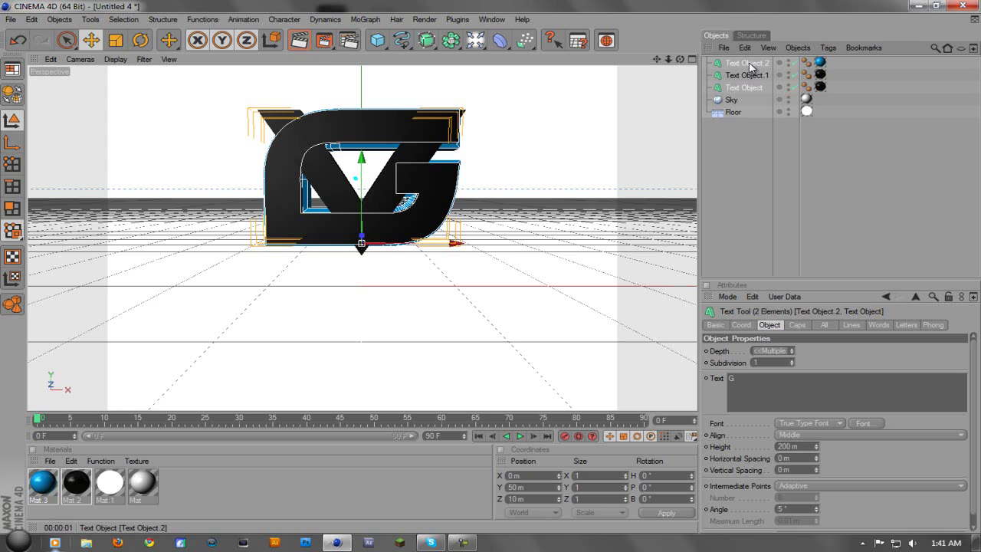
key("alt+g")
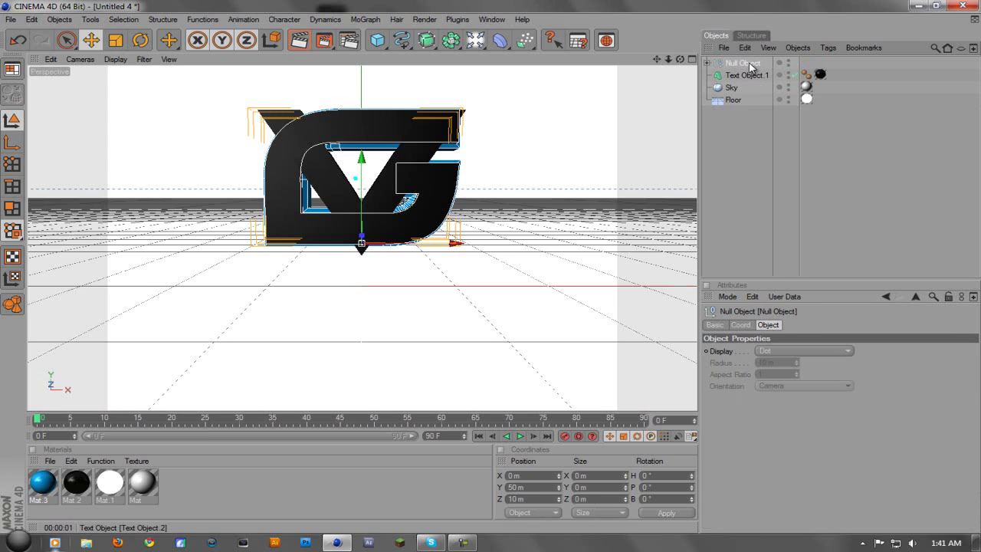
double_click(743, 62)
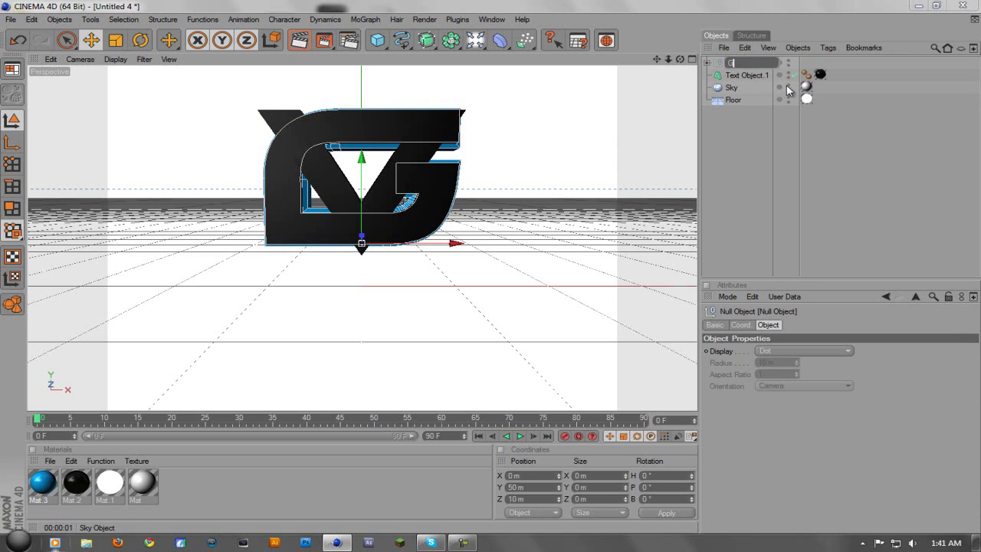
type("G")
key("Return")
Step: Inspect the G group's children, undo a trial move so it stays centred, and collapse it
left_click(706, 62)
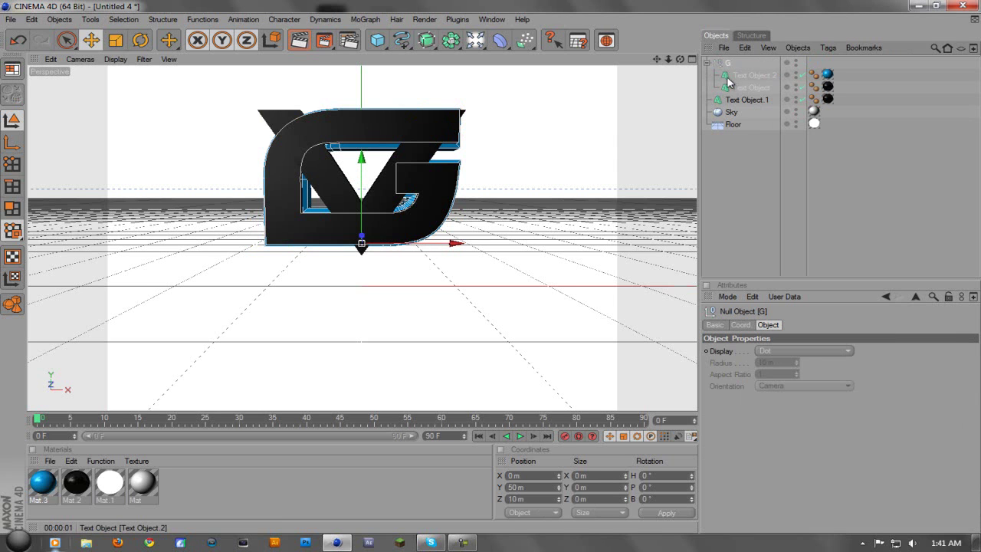
left_click(740, 76)
left_click(729, 63)
left_click_drag(430, 243, 521, 273)
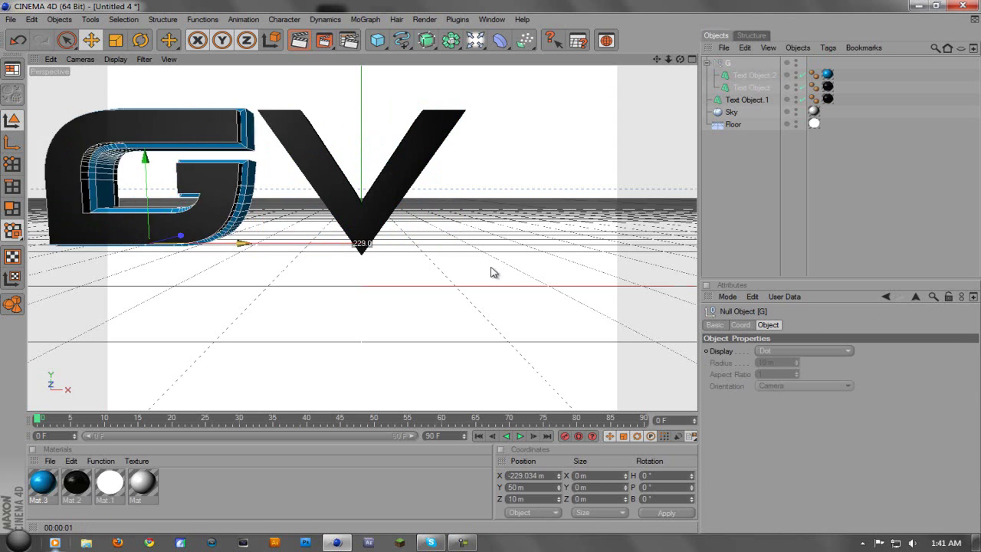
key("ctrl+z")
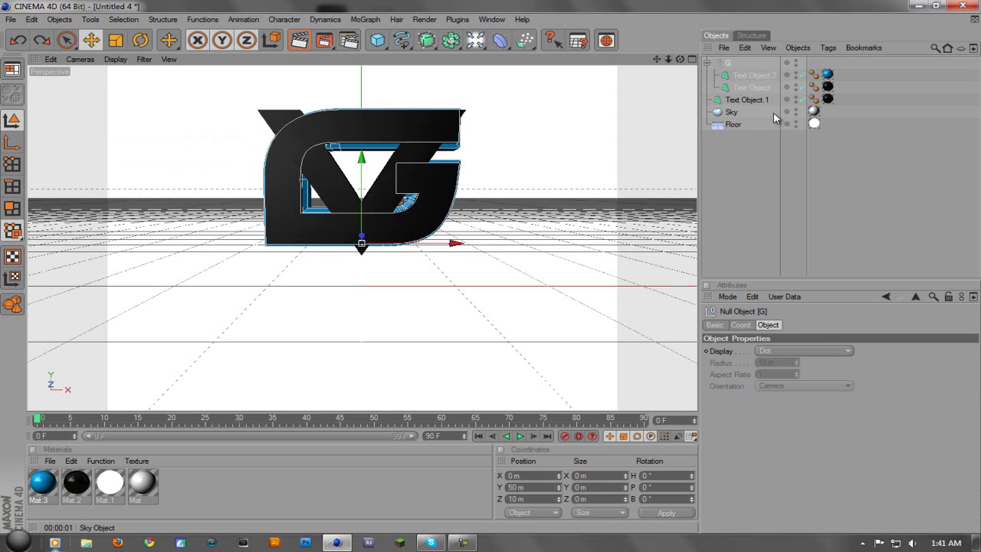
left_click(706, 62)
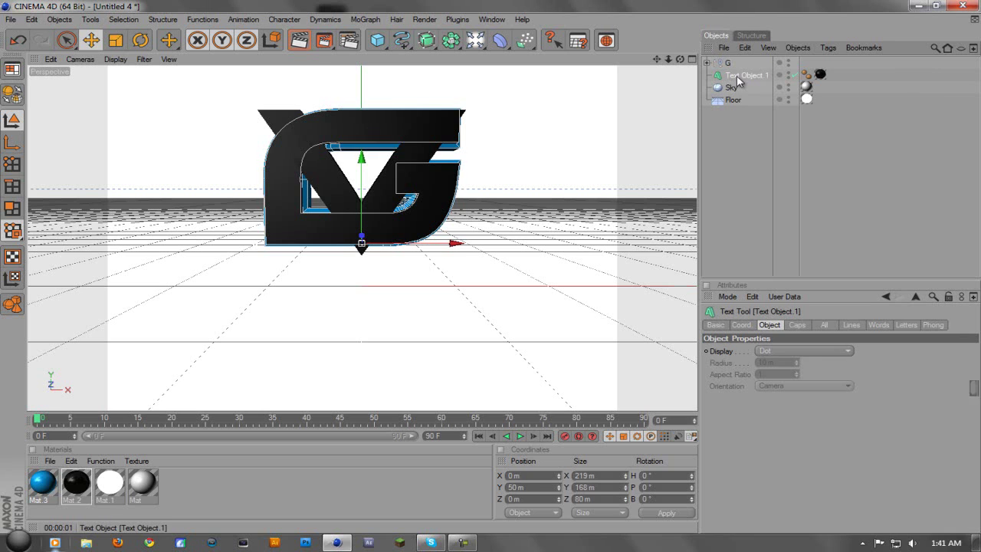
Step: Duplicate the V text object, adjust the copy's depth, and push it back to Z 20 m
left_click(737, 78)
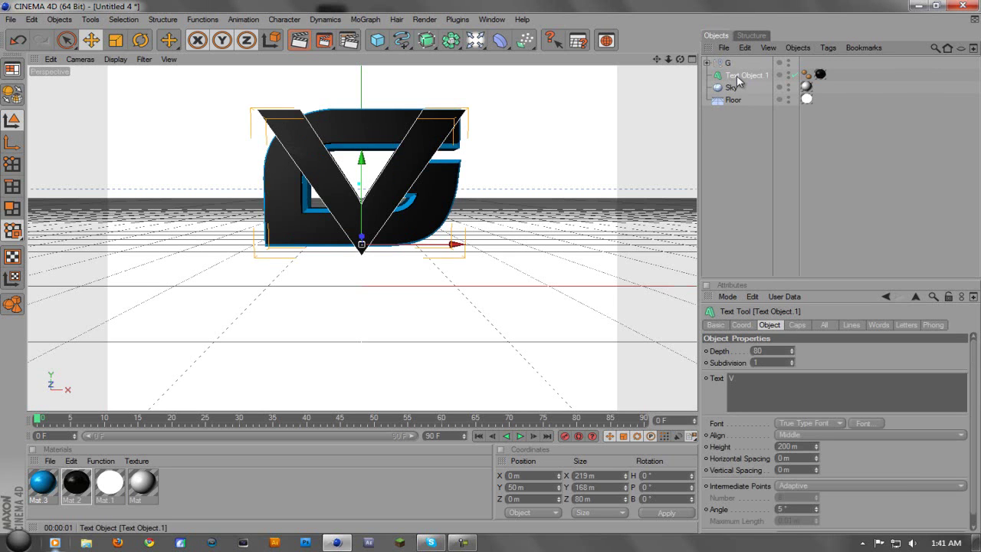
key("ctrl+v")
type("300")
key("Return")
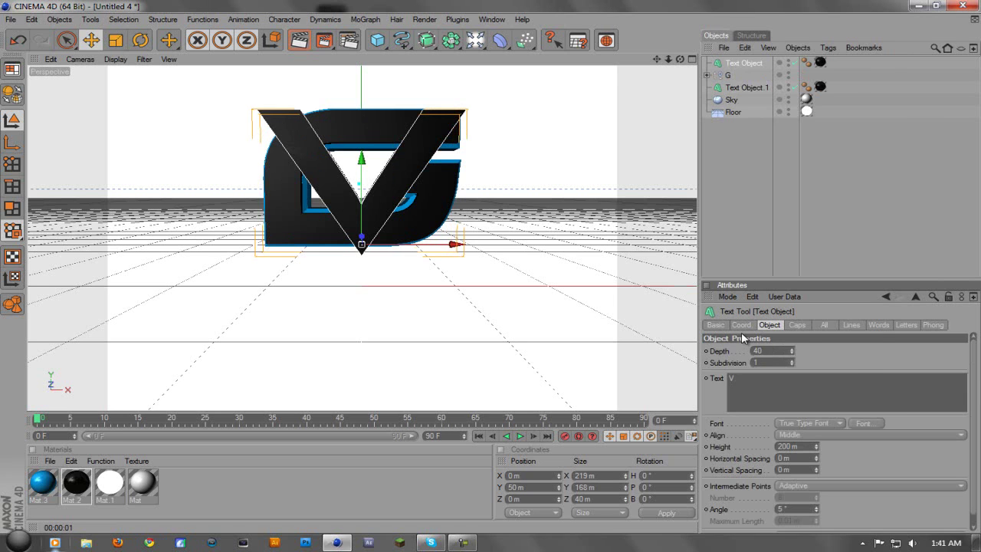
left_click(742, 325)
type("2")
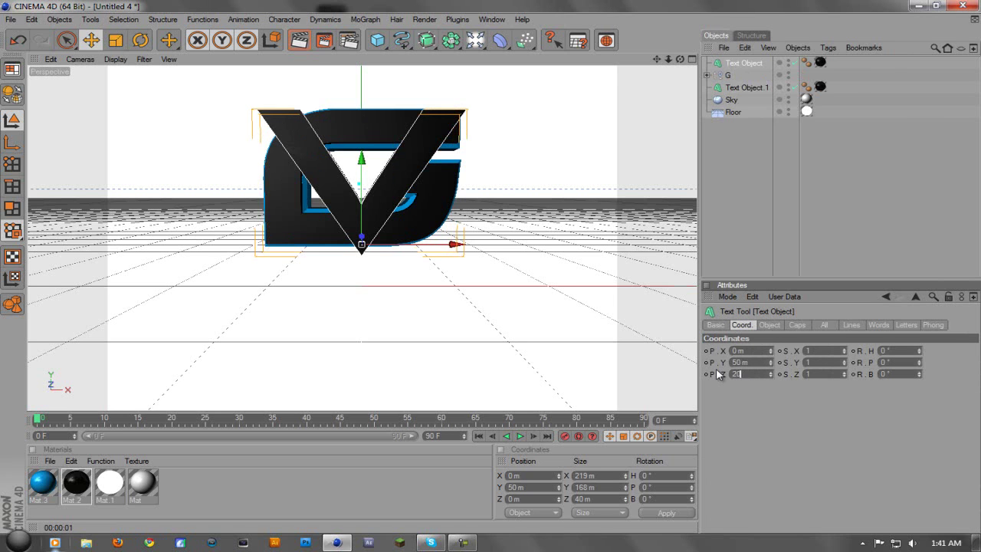
type("0")
key("Return")
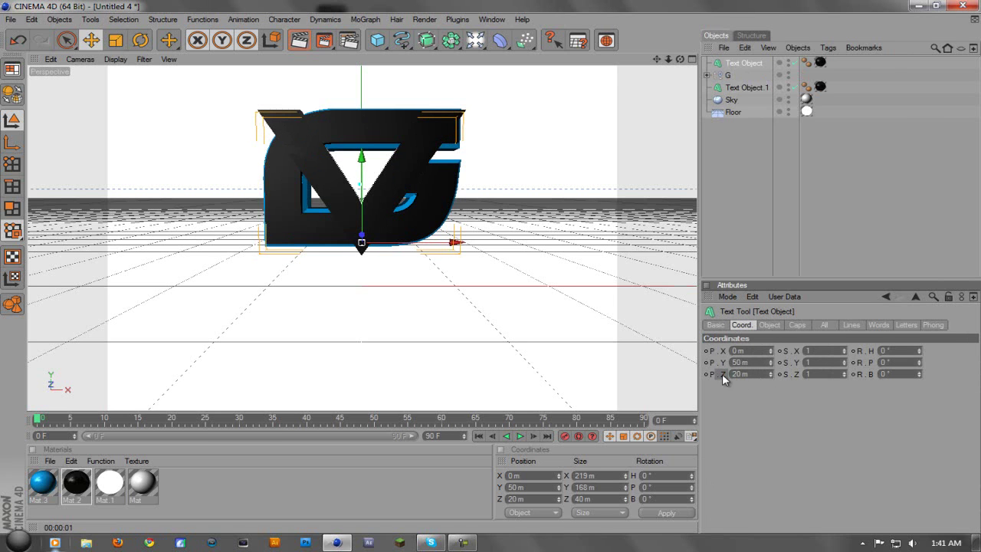
Step: Give the V copy Fillet Caps on start and end and apply the blue material
left_click(798, 326)
left_click(793, 350)
left_click(778, 398)
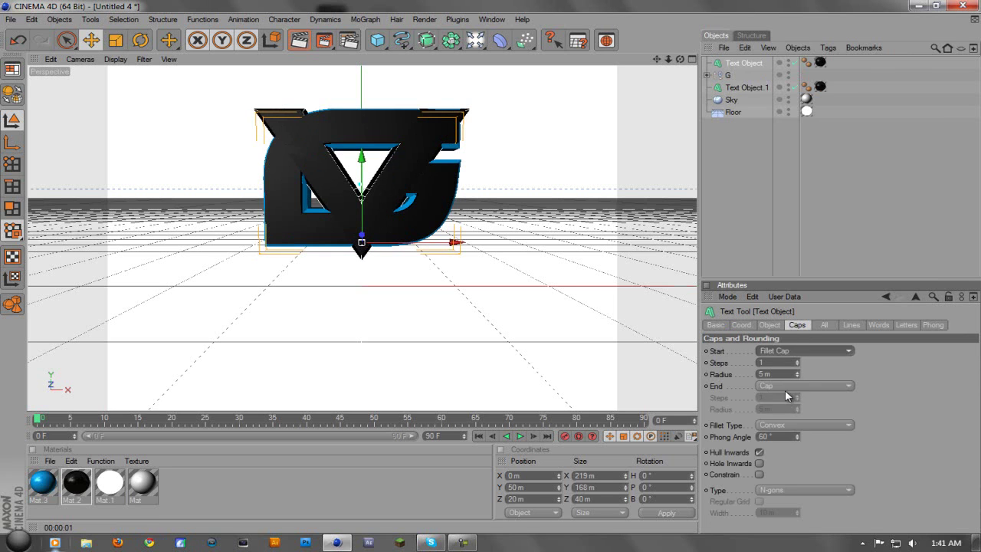
left_click(797, 385)
left_click(774, 432)
left_click_drag(42, 482, 821, 63)
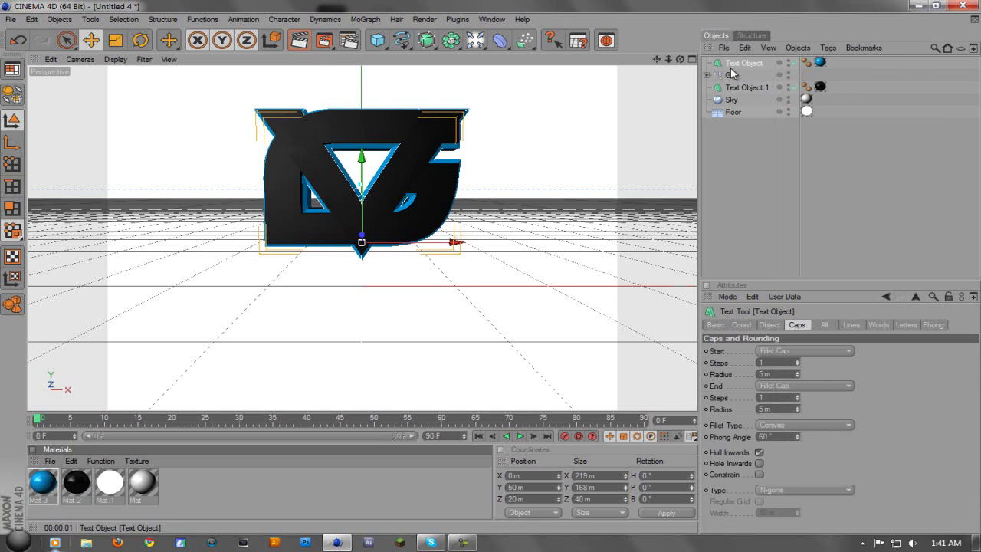
Step: Group the original V and its blue copy under a null renamed V
left_click(744, 88)
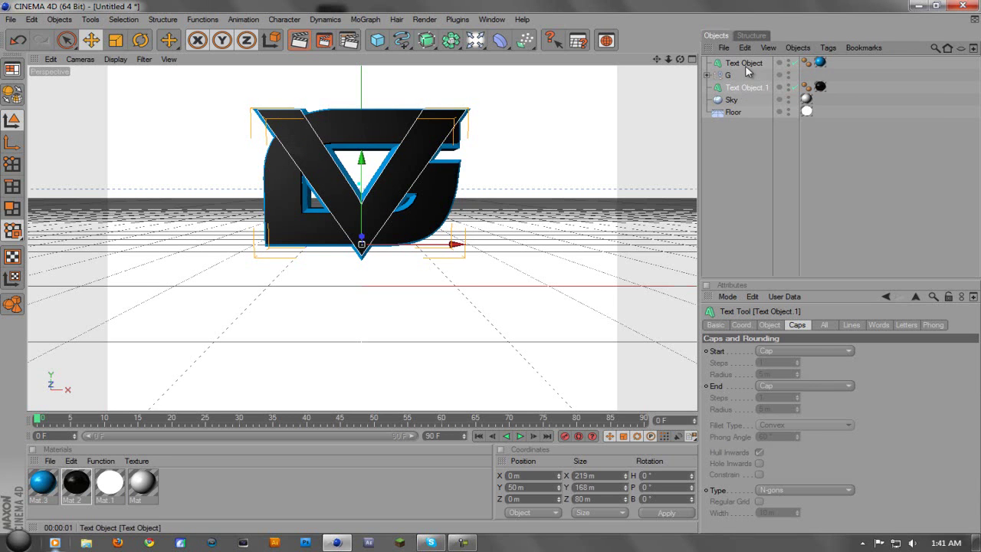
left_click(746, 64, "ctrl")
key("alt+g")
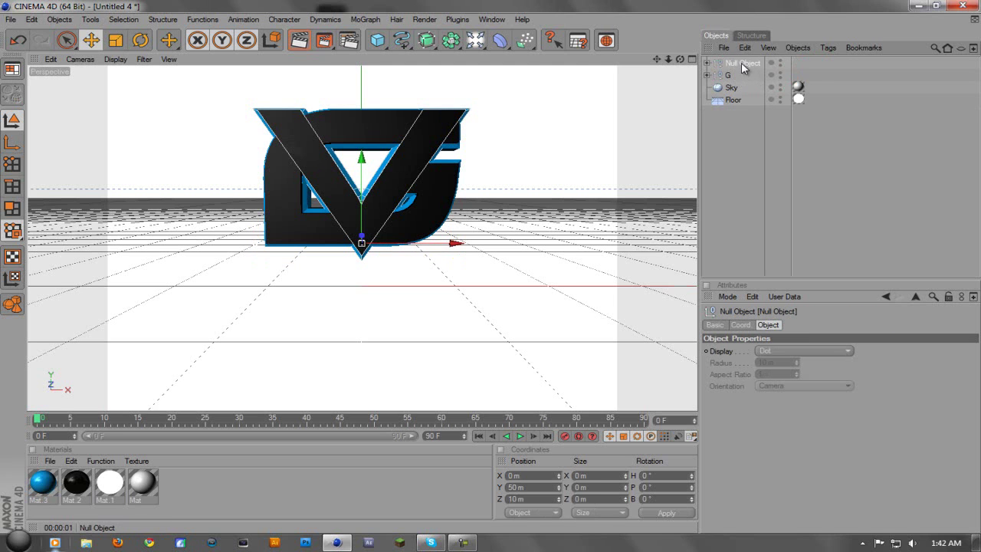
double_click(745, 63)
type("V")
key("Return")
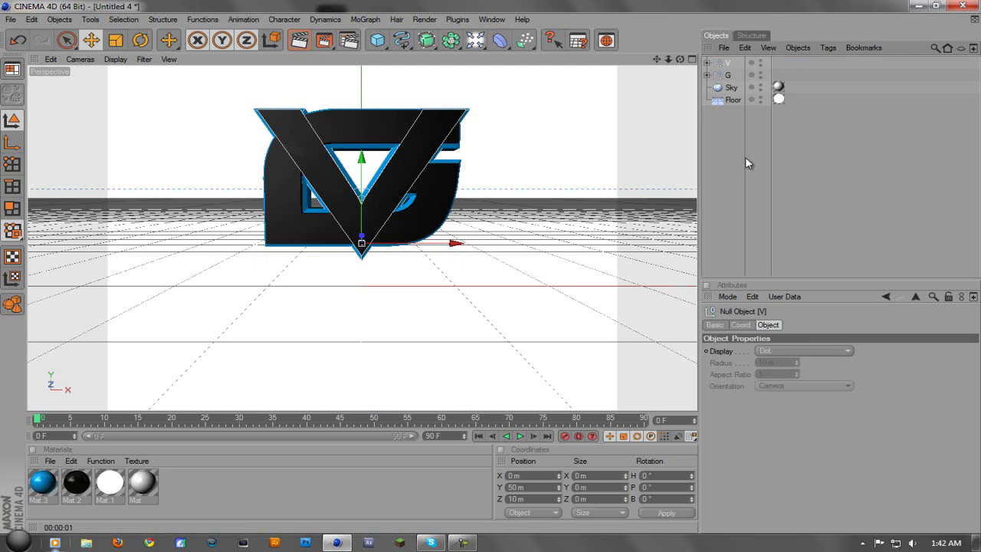
left_click(729, 77)
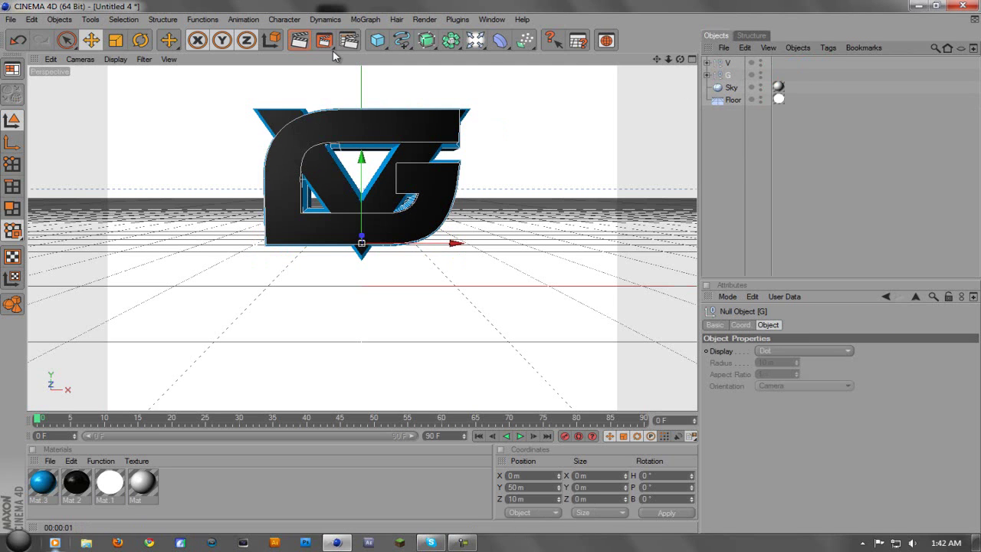
left_click(726, 65)
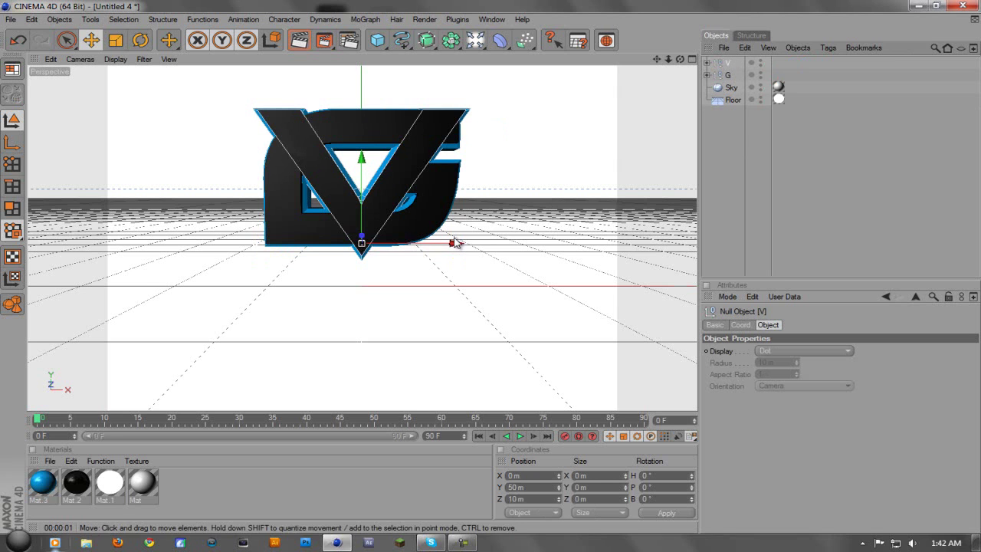
left_click_drag(379, 273, 505, 272)
key("ctrl+z")
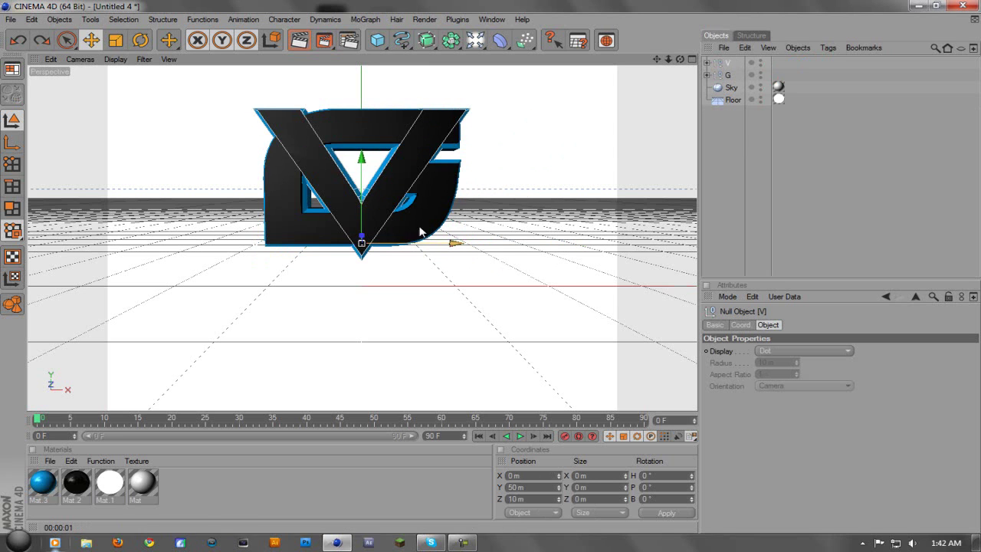
left_click(298, 41)
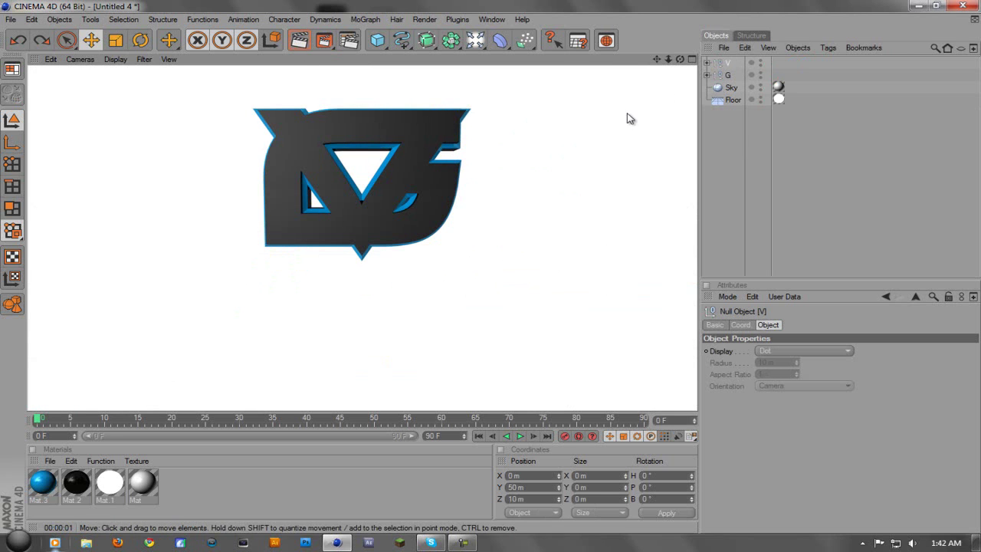
left_click(452, 141)
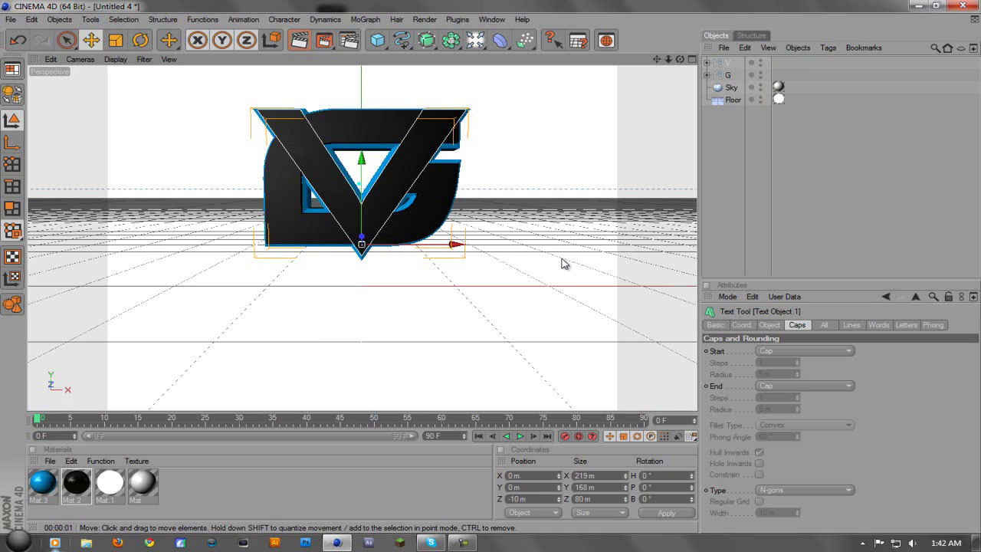
left_click_drag(657, 59, 493, 272)
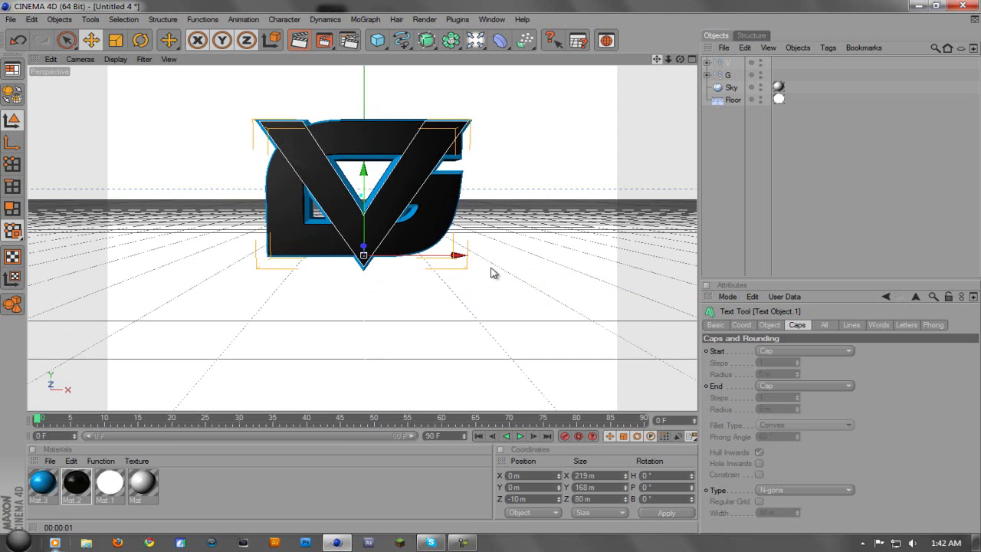
left_click_drag(680, 61, 493, 272)
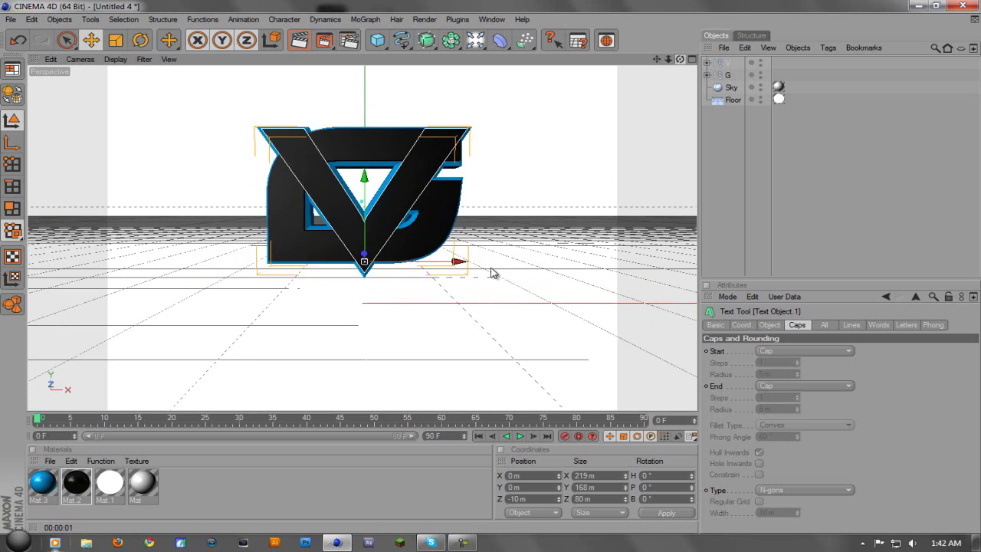
left_click_drag(493, 274, 493, 272)
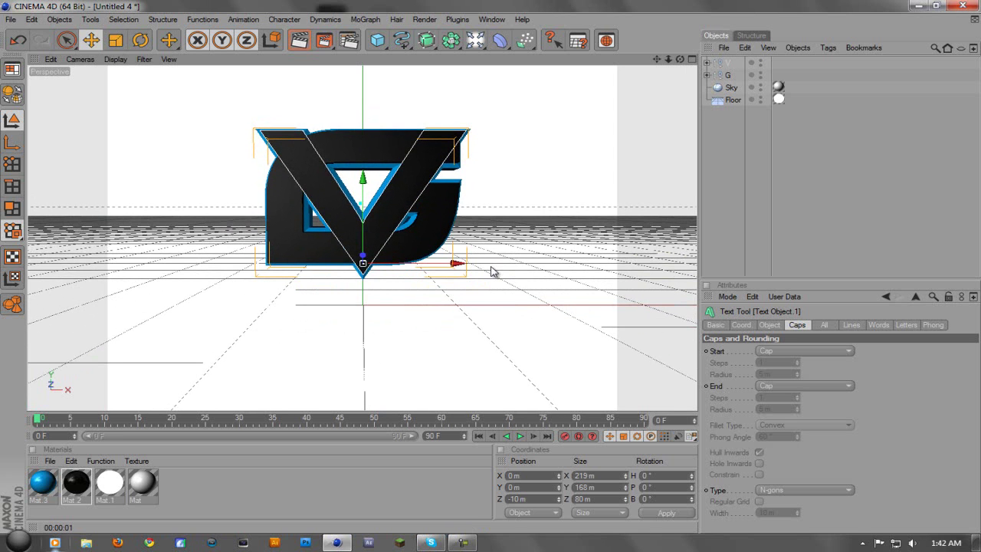
Step: Set the render output preset to Film/Video HDV/HDTV 720 29.97
left_click(348, 42)
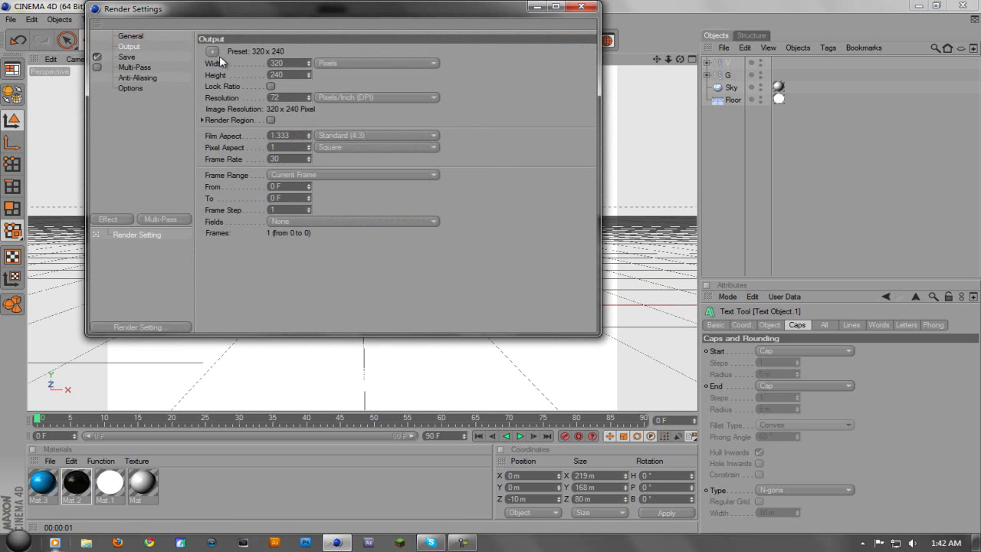
left_click(214, 49)
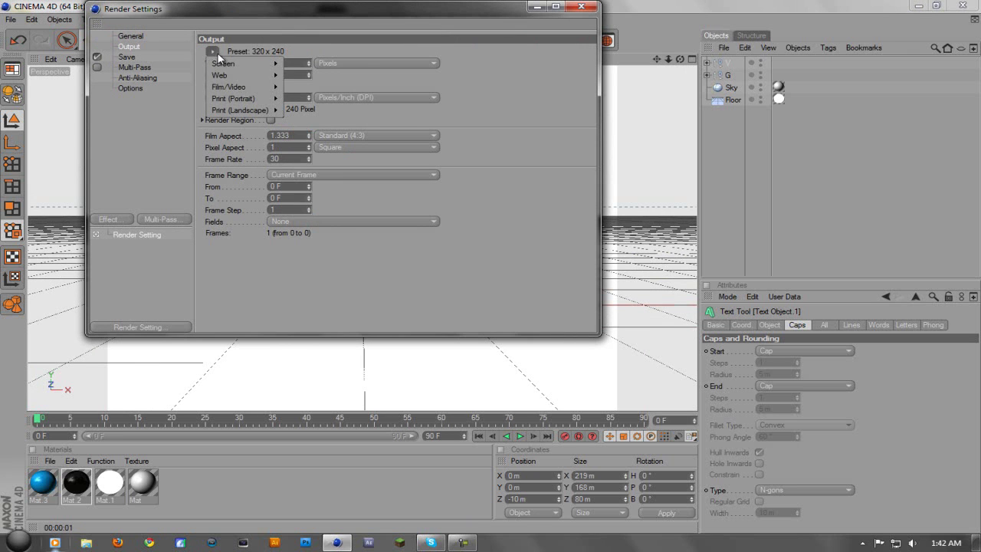
mouse_move(253, 87)
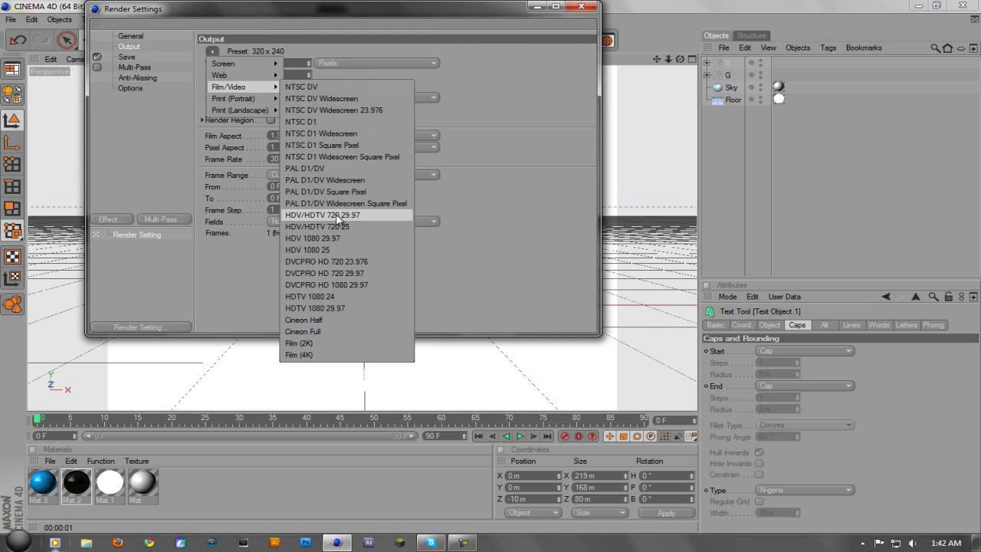
left_click(355, 216)
Step: Set anti-aliasing quality to Best with the Animation filter
left_click(127, 58)
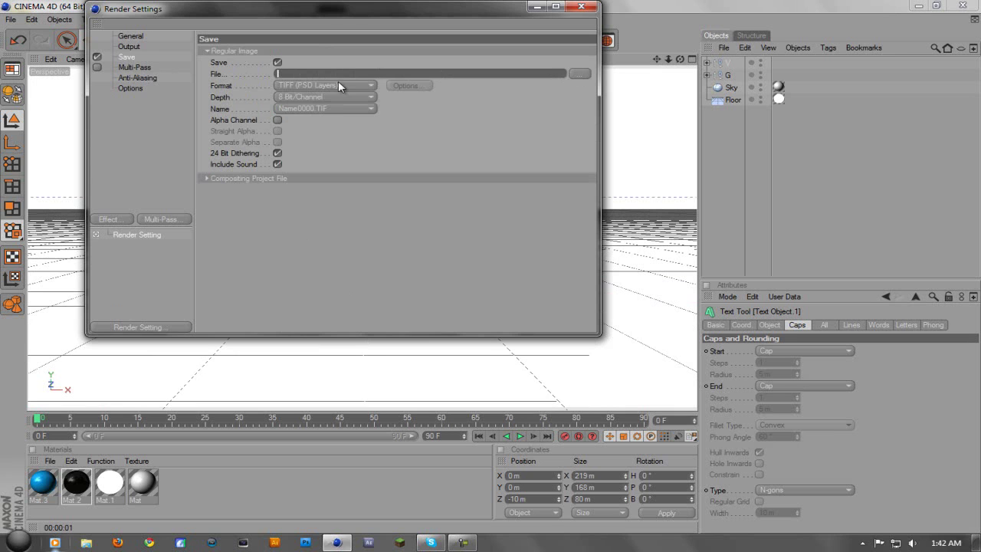
left_click(138, 77)
left_click(140, 69)
left_click(142, 77)
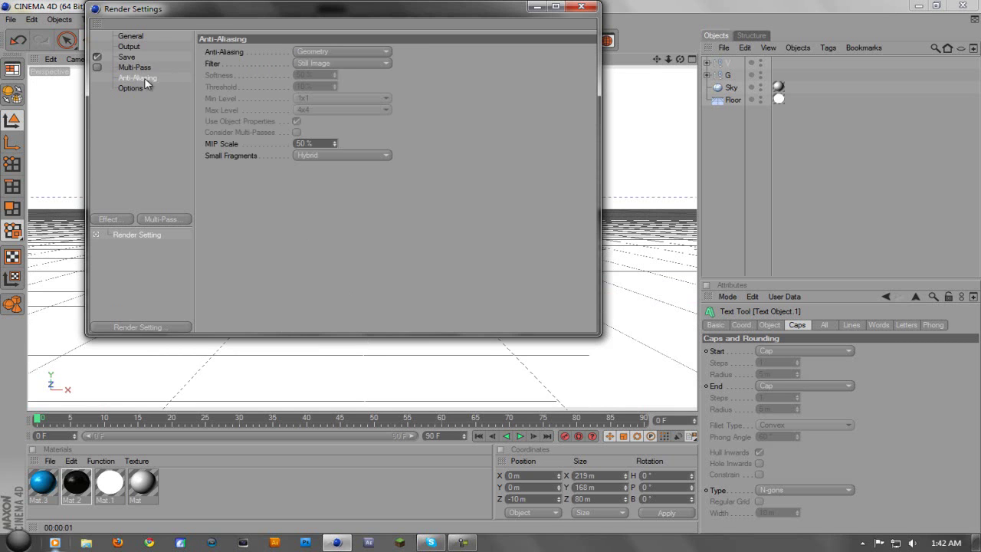
left_click(351, 52)
left_click(350, 86)
left_click(350, 62)
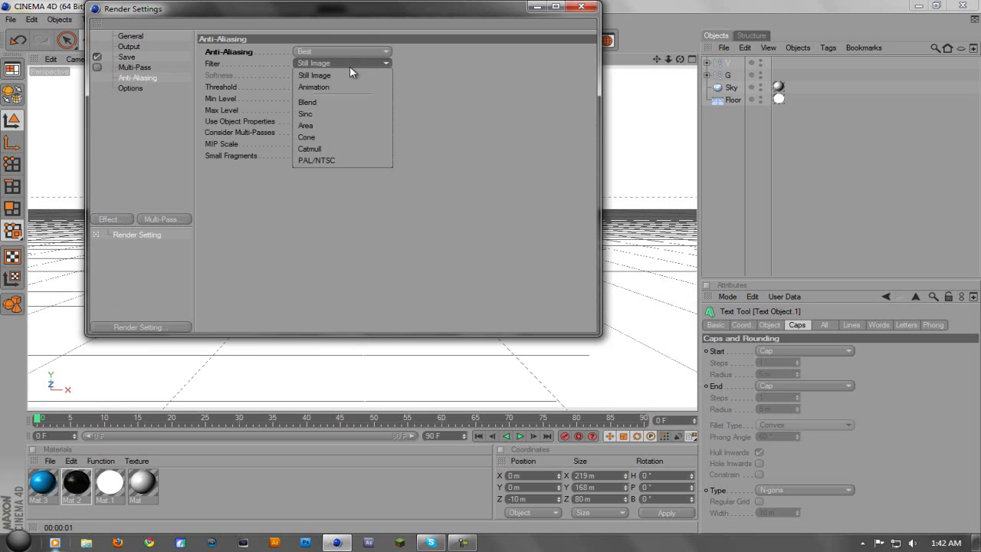
left_click(348, 88)
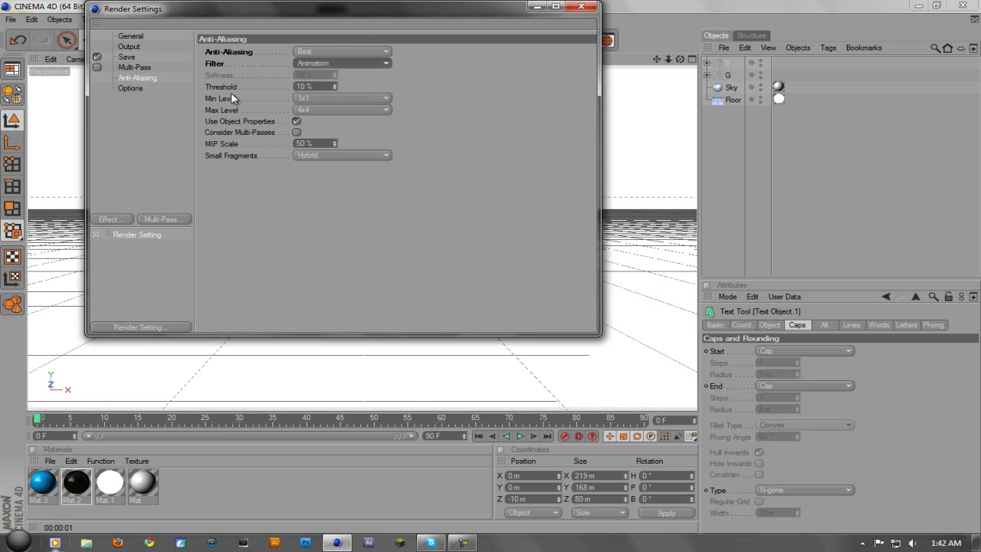
left_click(581, 7)
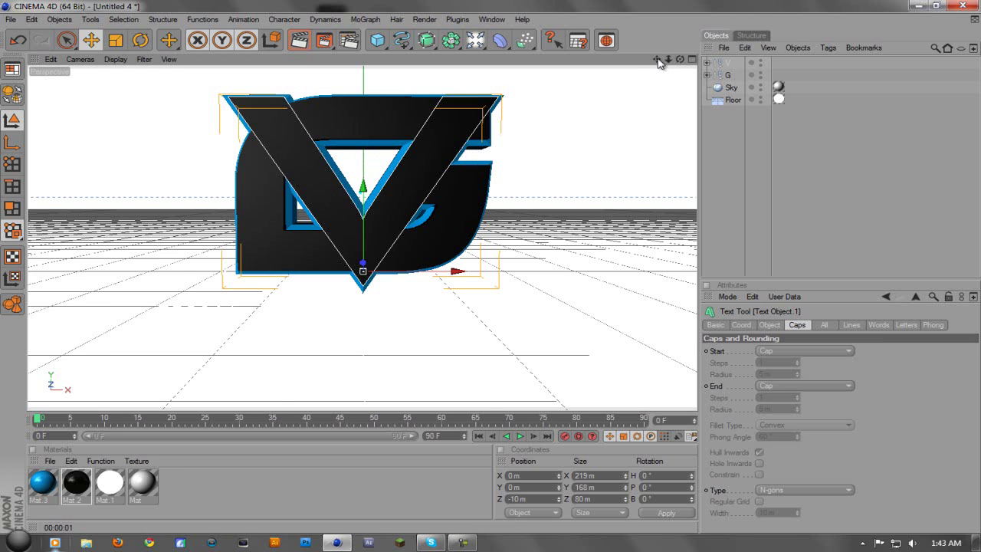
Step: Lower the viewport horizon, render a preview of the VG logo, and reopen Render Settings
scroll(639, 90, "down", 2)
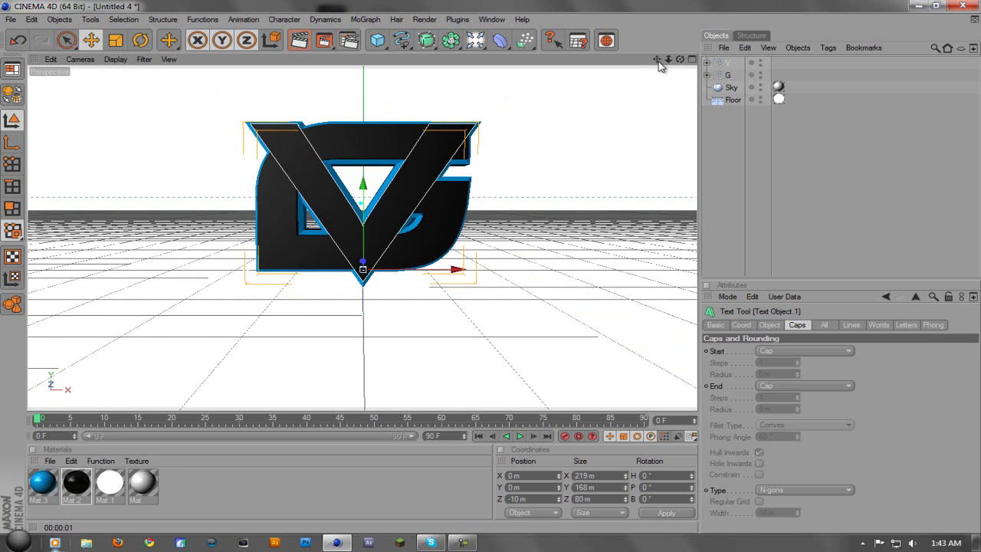
left_click_drag(656, 59, 493, 271)
left_click_drag(680, 61, 493, 273)
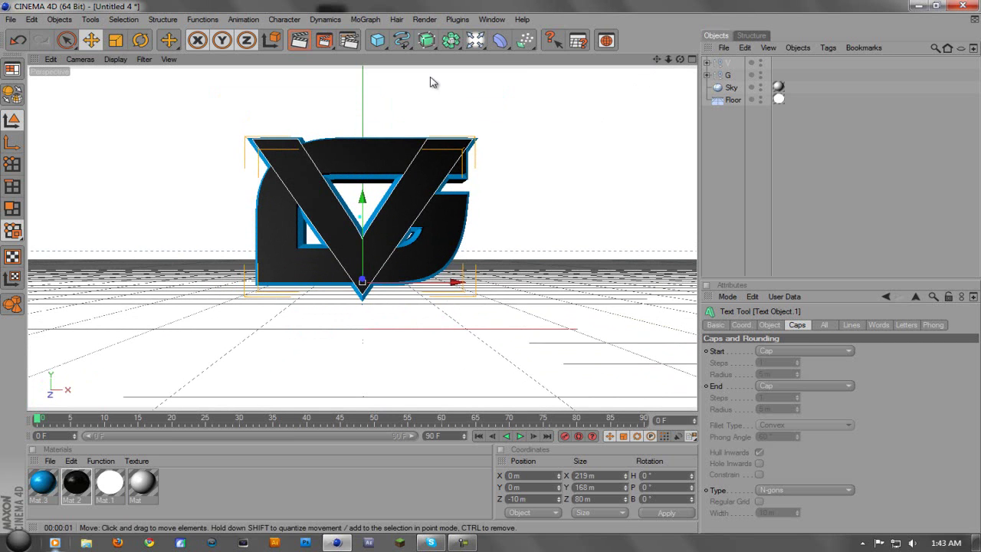
left_click(300, 43)
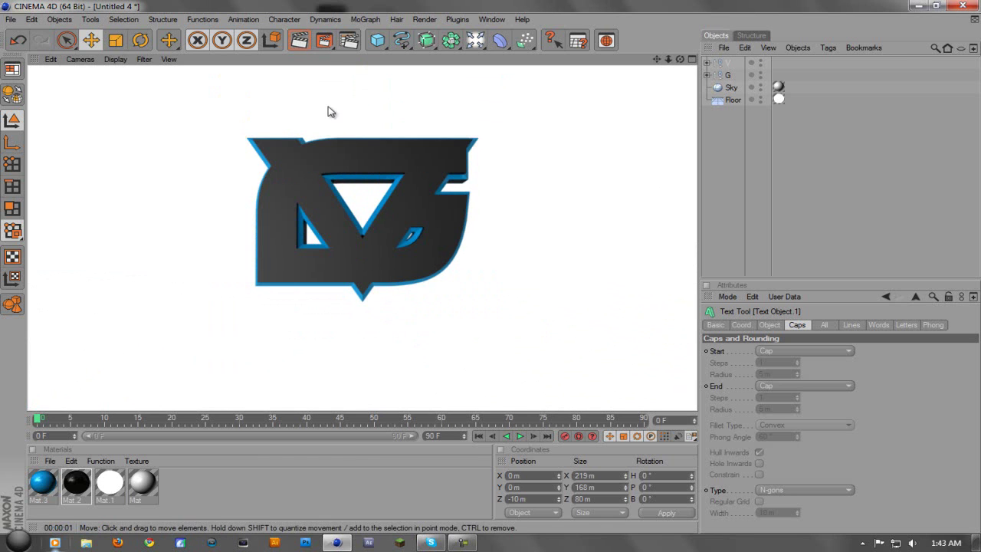
left_click(343, 42)
Step: Add the Ambient Occlusion effect and render a preview showing a soft shadow under the logo
left_click(111, 219)
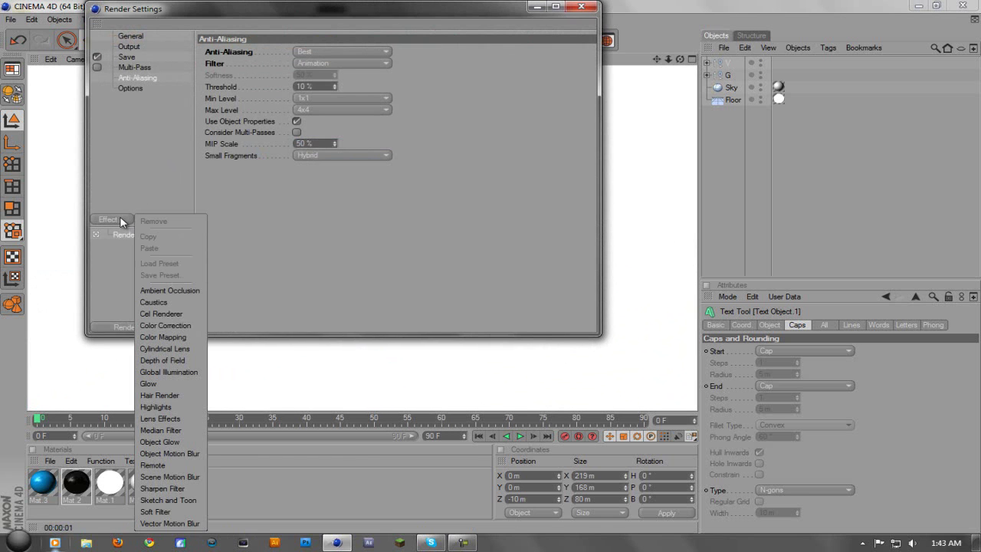
left_click(157, 292)
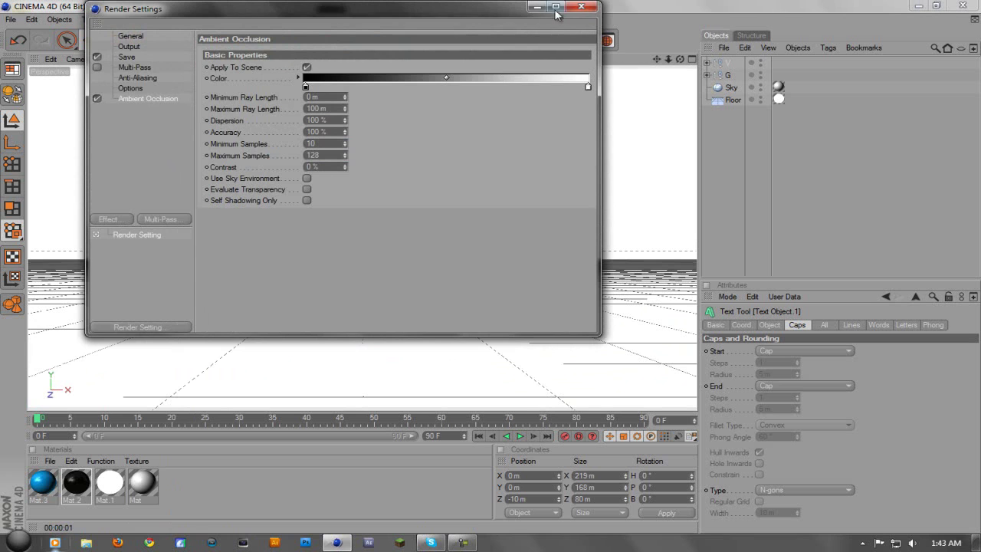
left_click(581, 7)
left_click(300, 42)
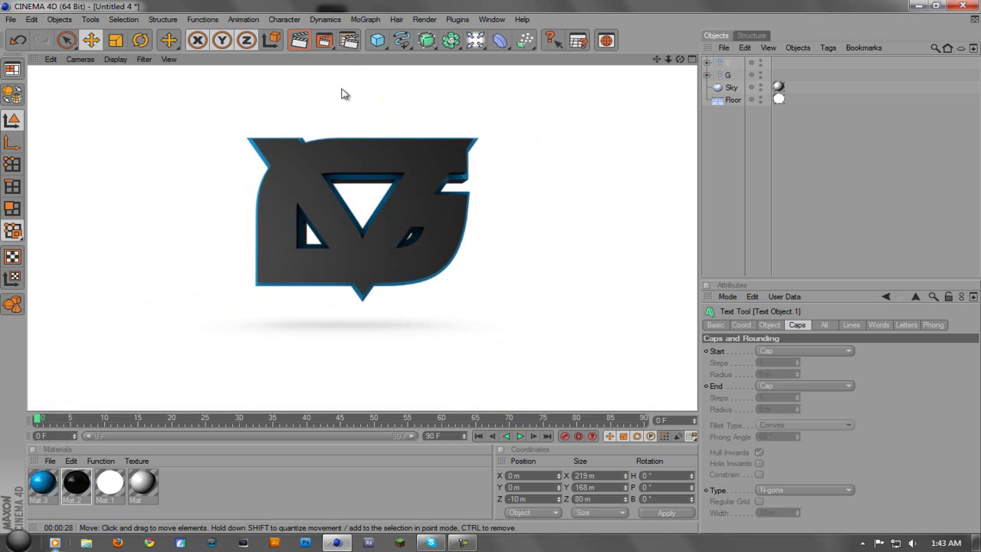
left_click(373, 172)
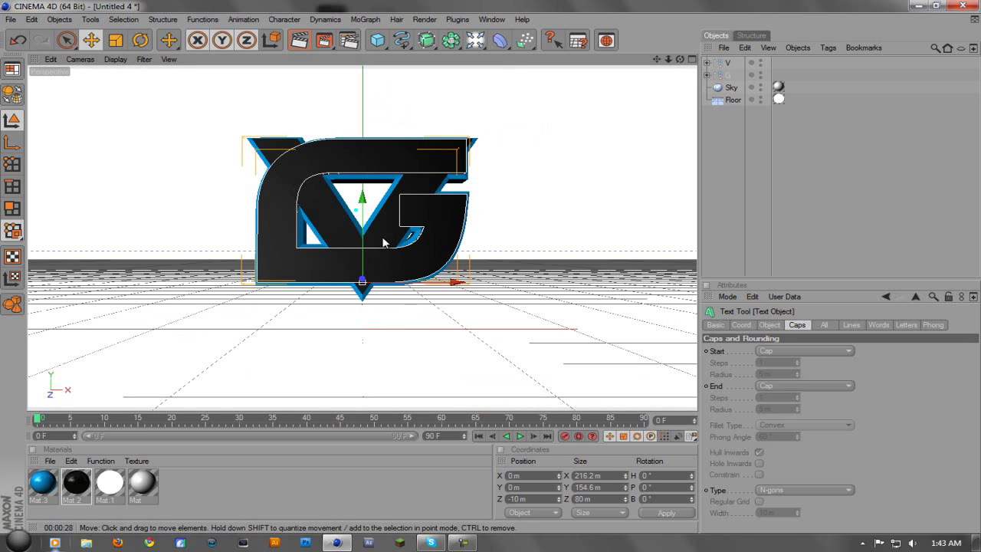
Step: Record the G group's resting keyframe at frame 60, then return the timeline to frame 0
left_click_drag(42, 422, 441, 421)
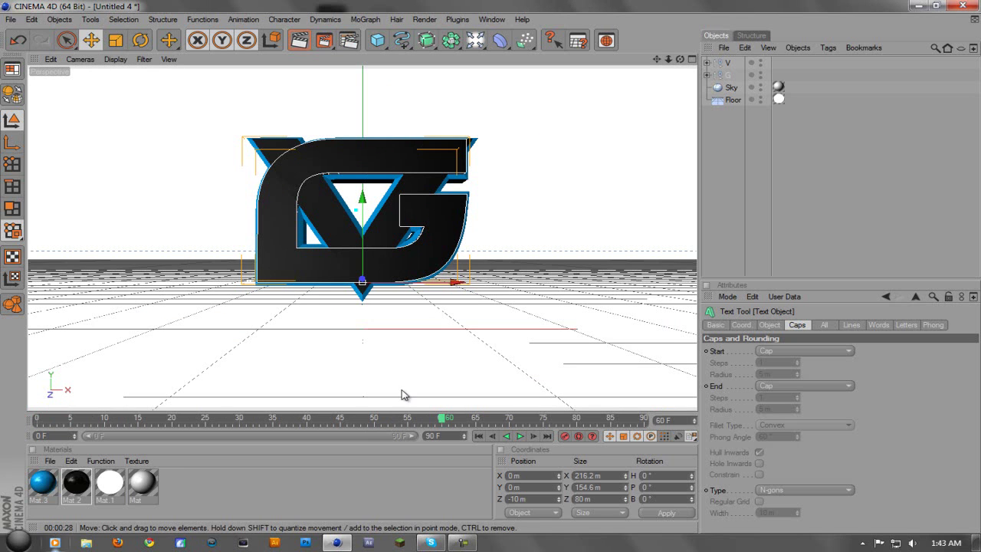
left_click(728, 76)
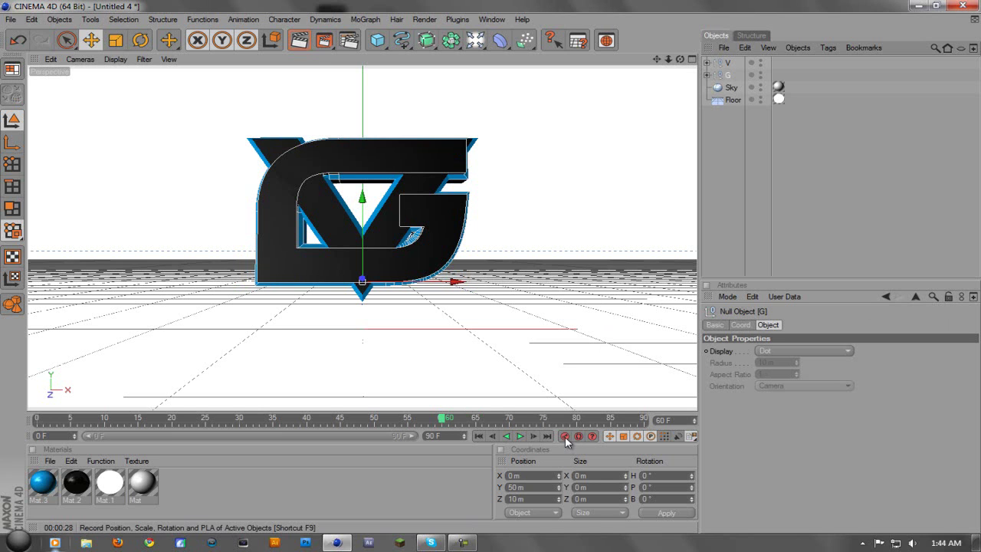
left_click_drag(443, 423, 39, 410)
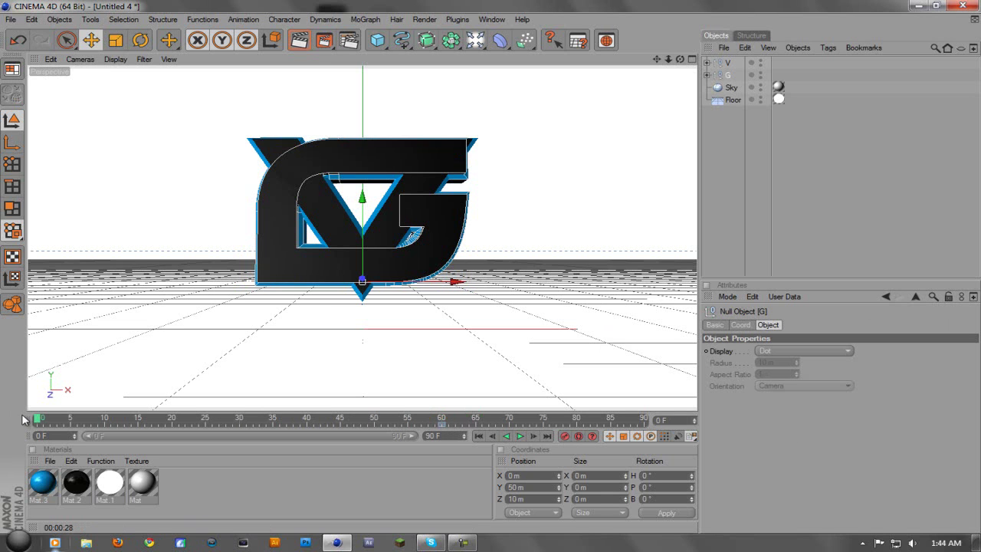
left_click(141, 40)
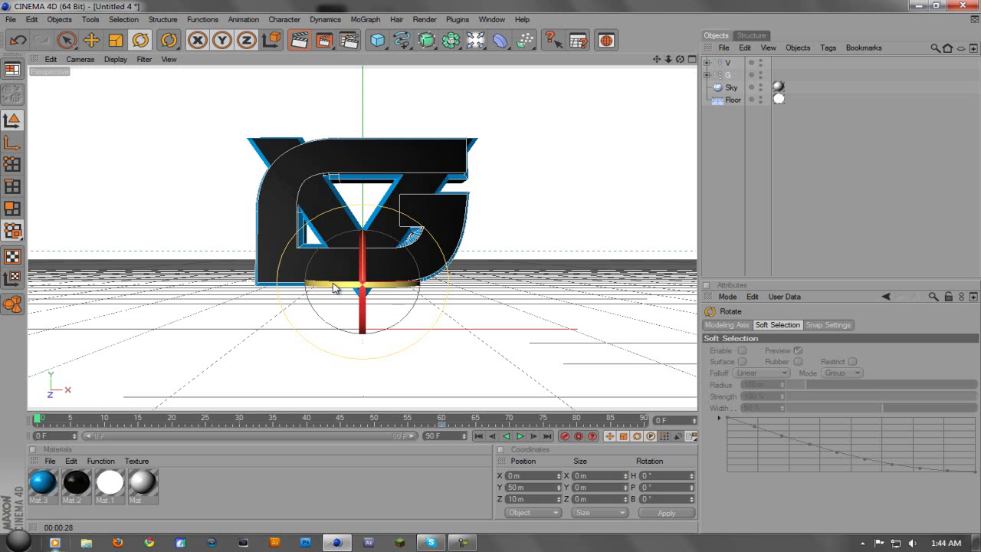
Step: At frame 0, turn the G group 360° on its heading and begin editing its position
left_click_drag(417, 284, 165, 285)
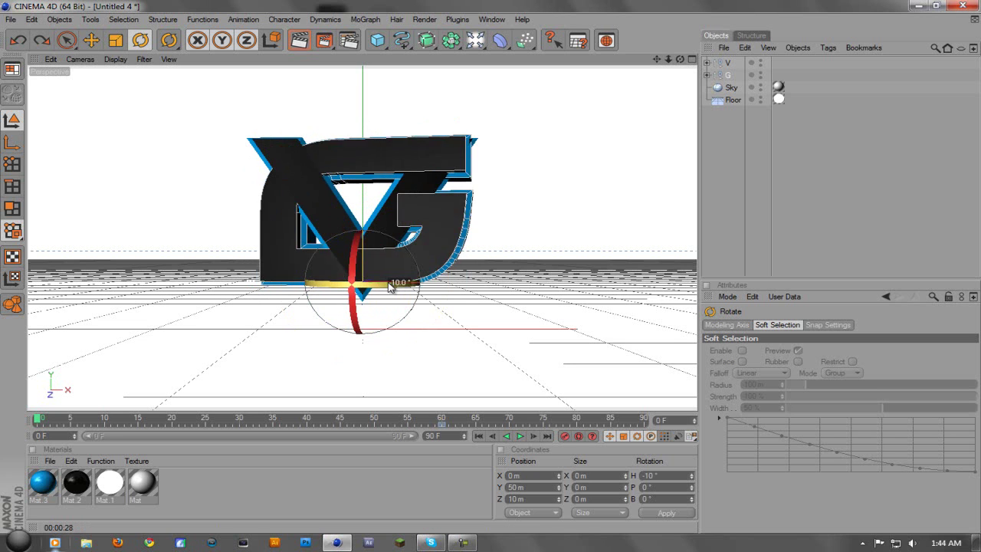
left_click_drag(398, 285, 650, 288)
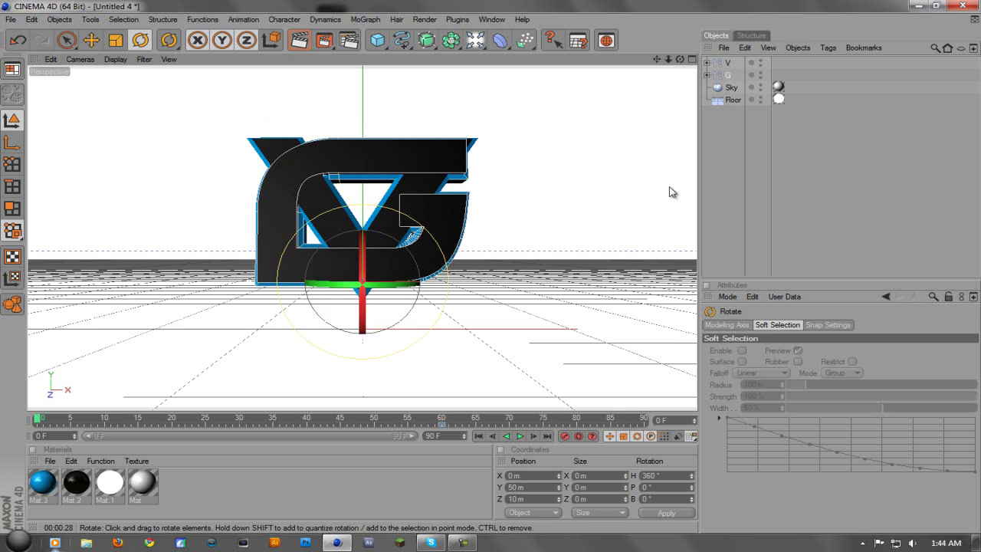
left_click(727, 75)
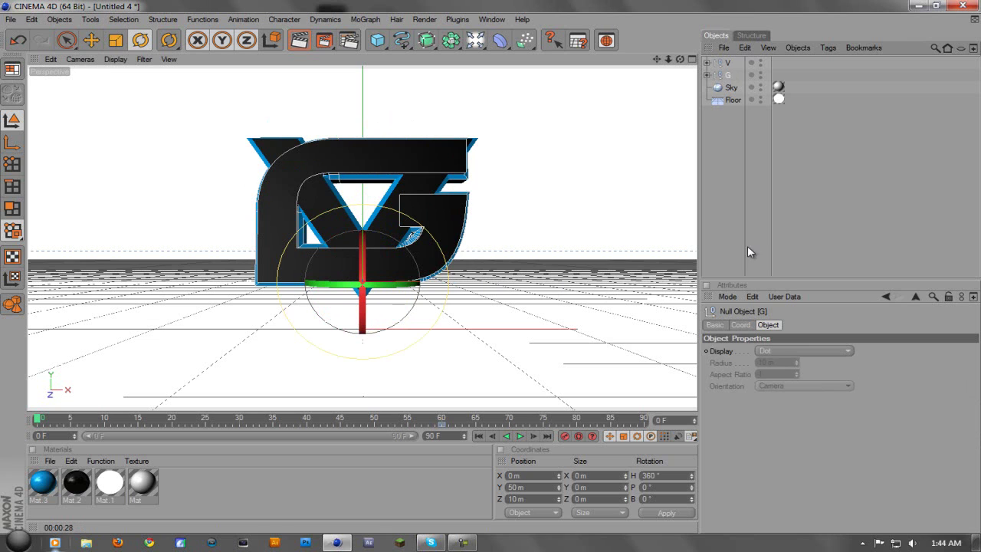
left_click(741, 325)
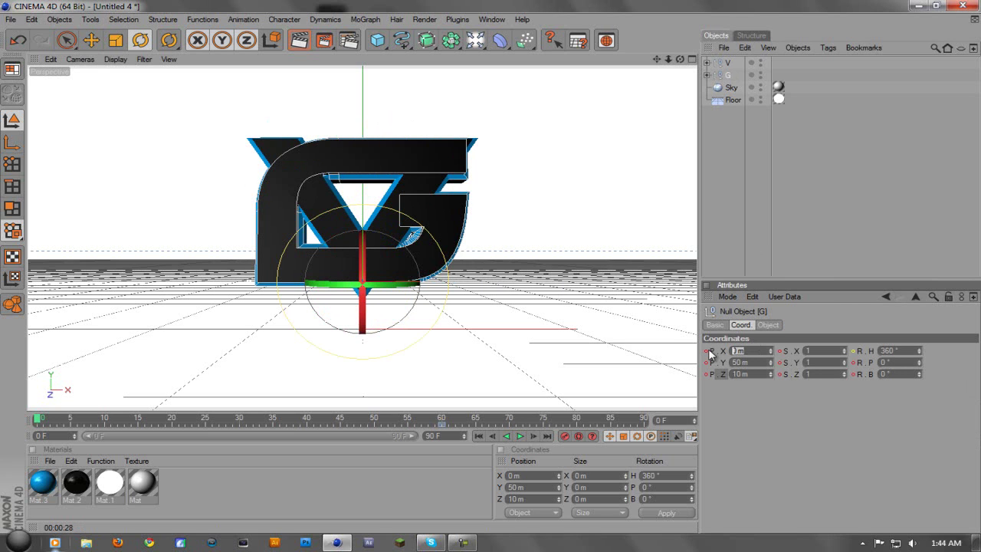
type("200")
key("Return")
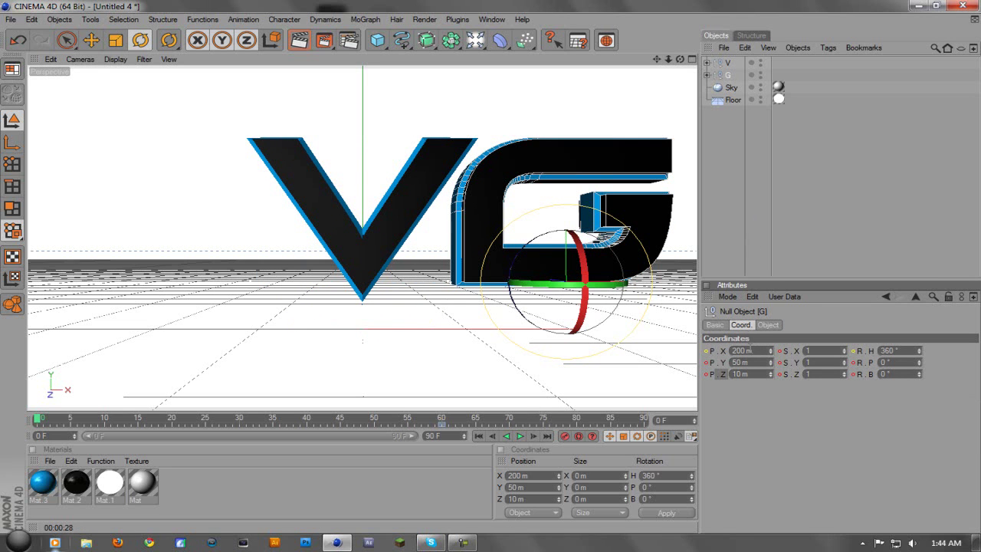
Step: Place G at X 500, Y 200, Z -200 m, key frame 0, and preview the fly-in
double_click(750, 351)
type("500")
key("Return")
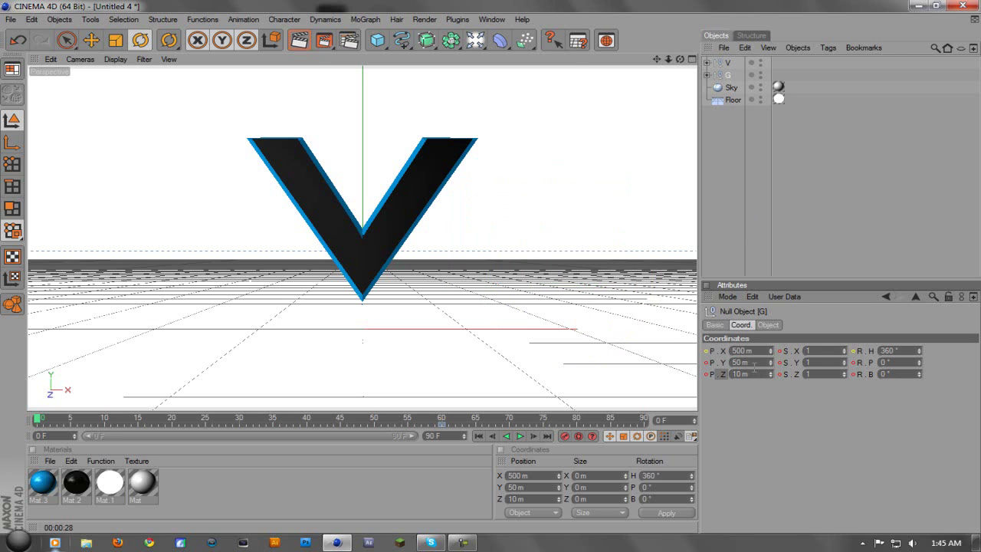
double_click(760, 361)
double_click(740, 374)
left_click(564, 437)
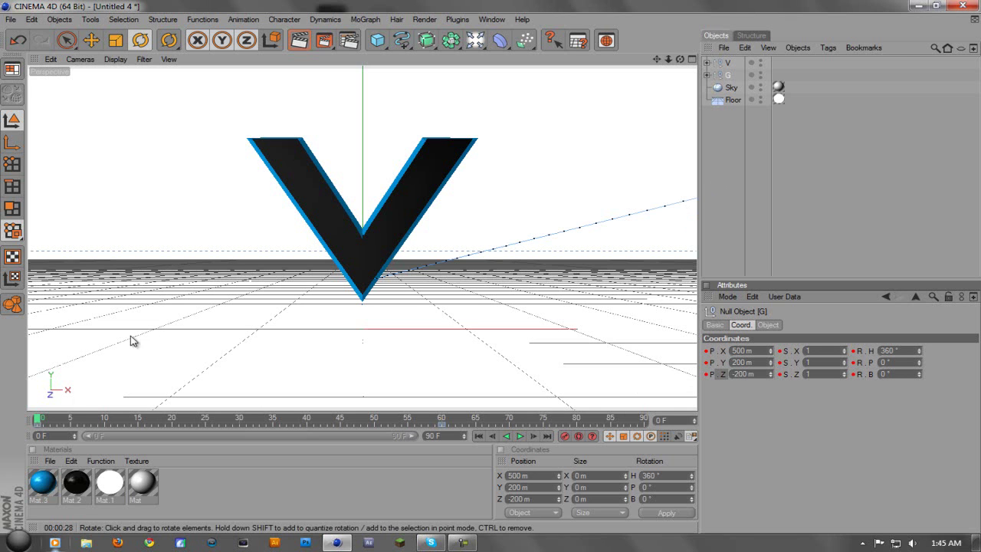
left_click(48, 420)
left_click_drag(48, 420, 442, 419)
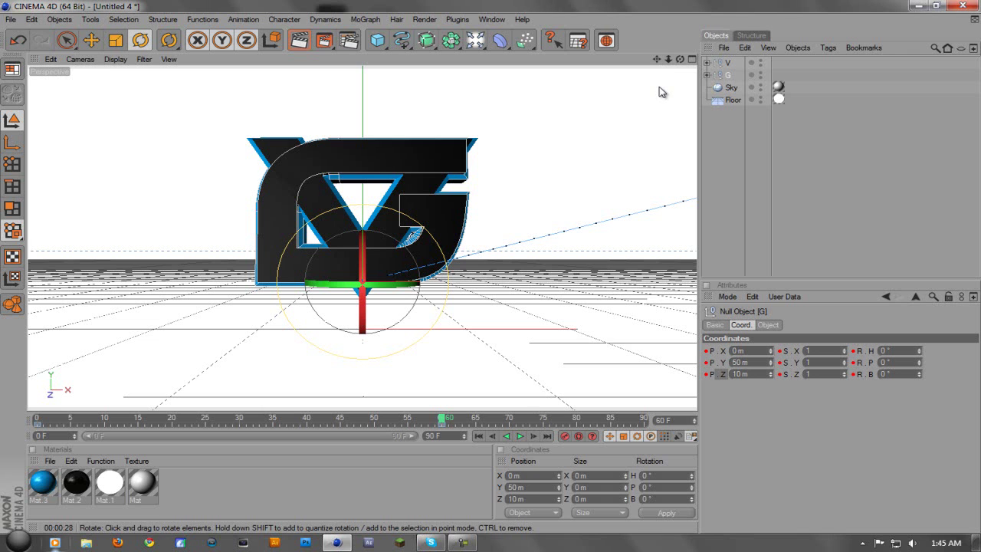
Step: Record the V group's resting keyframe at frame 60
mouse_move(443, 420)
left_mouse_down()
mouse_move(310, 420)
mouse_move(494, 420)
mouse_move(255, 419)
mouse_move(464, 420)
mouse_move(442, 419)
left_mouse_up()
left_click(729, 62)
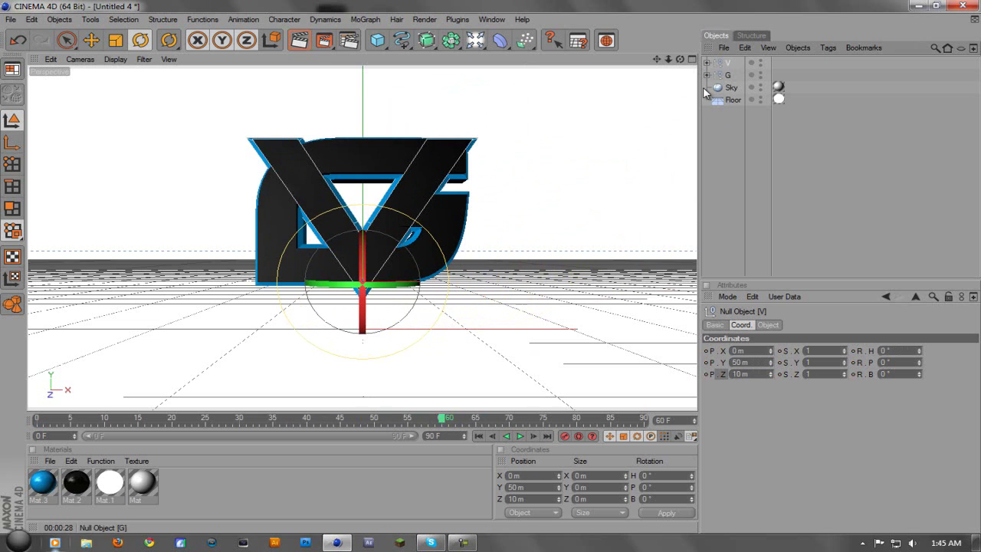
left_click(93, 40)
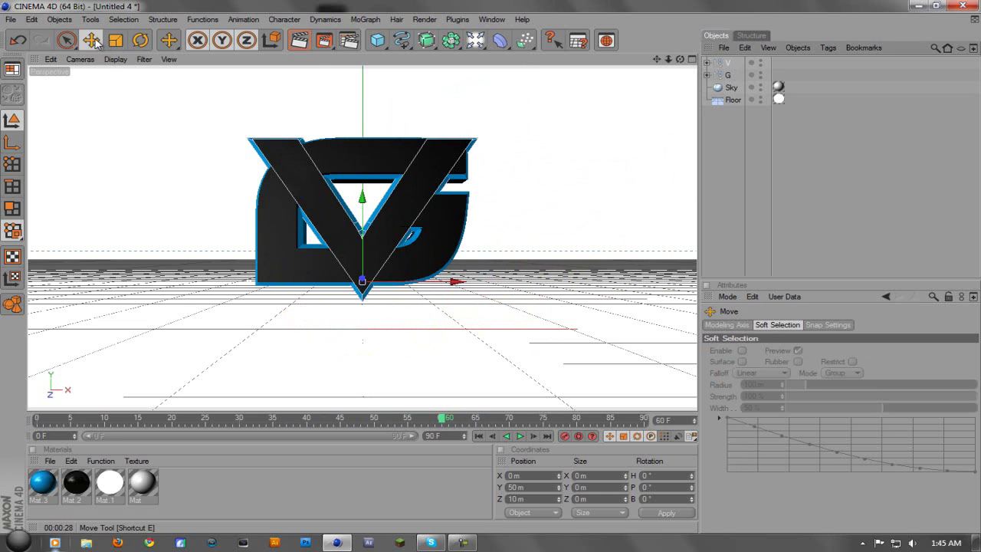
left_click(141, 40)
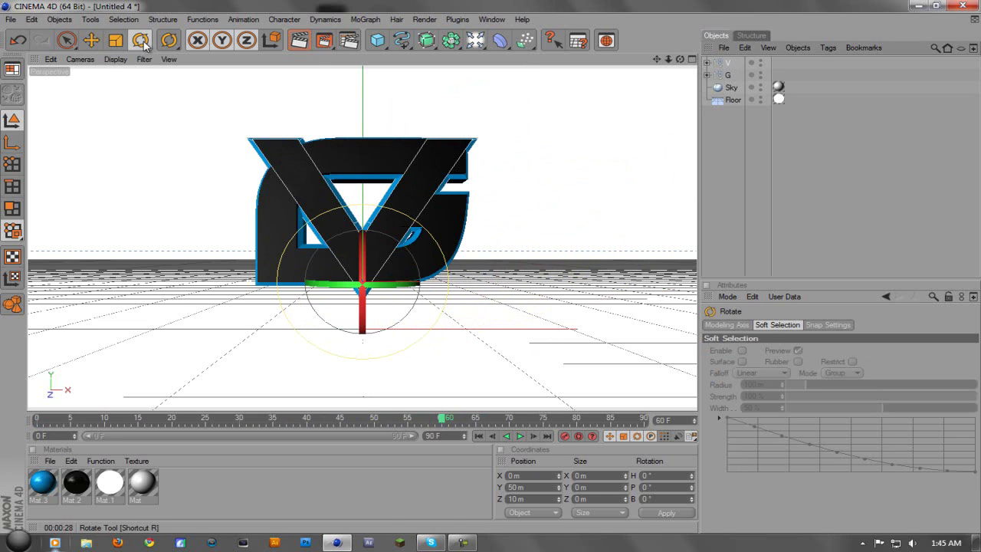
left_click(728, 63)
left_click(564, 437)
Step: At frame 0, spin V 360° to X -500 m, Z -200 m, key it, and preview
left_click_drag(443, 424, 12, 419)
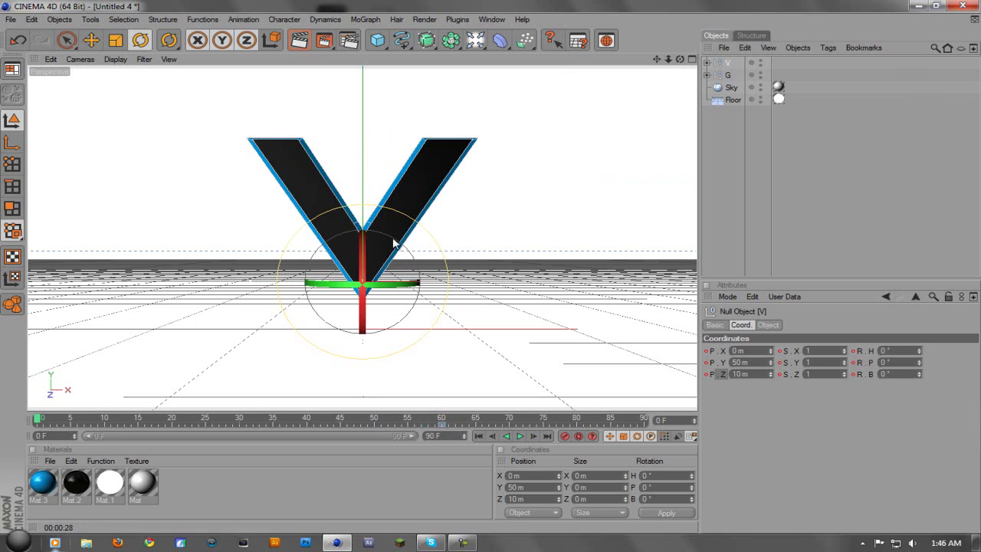
left_click_drag(400, 289, 157, 287)
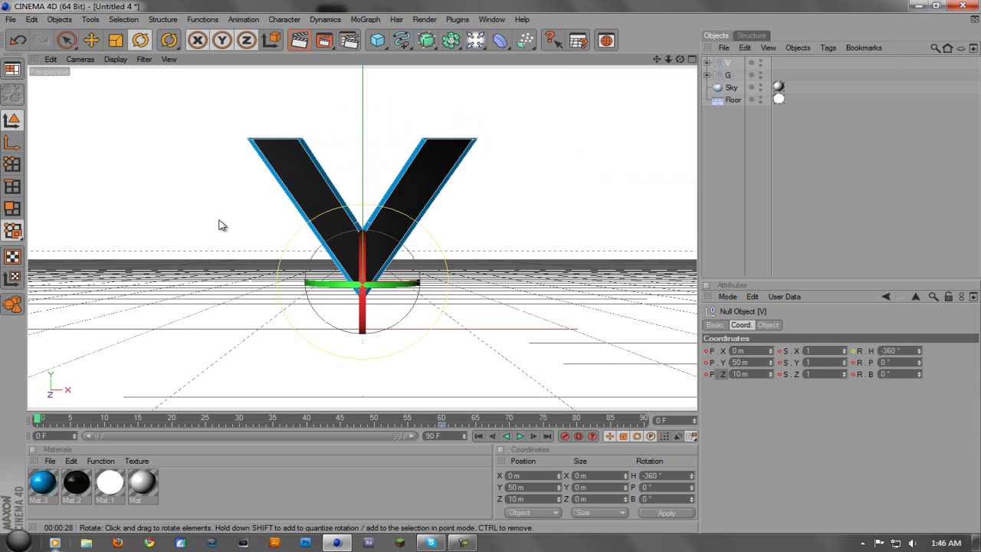
double_click(737, 351)
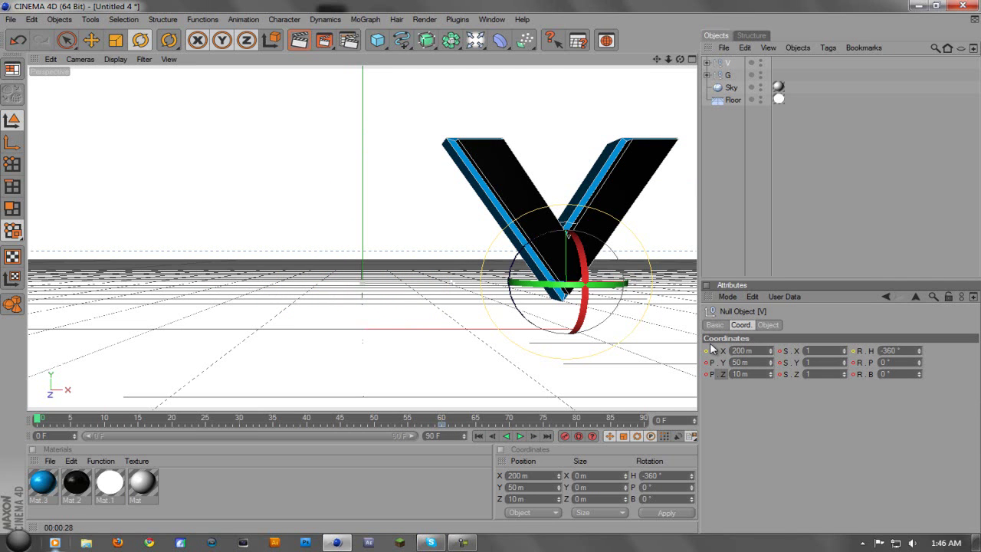
double_click(737, 351)
type("-5")
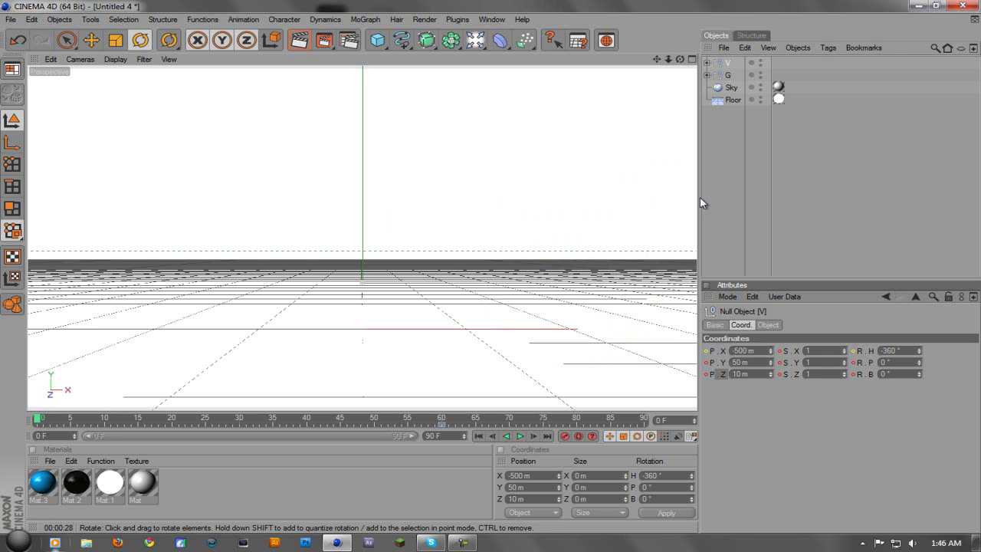
double_click(747, 361)
double_click(753, 374)
type("-200")
key("Return")
left_click(564, 436)
left_click_drag(43, 421, 444, 435)
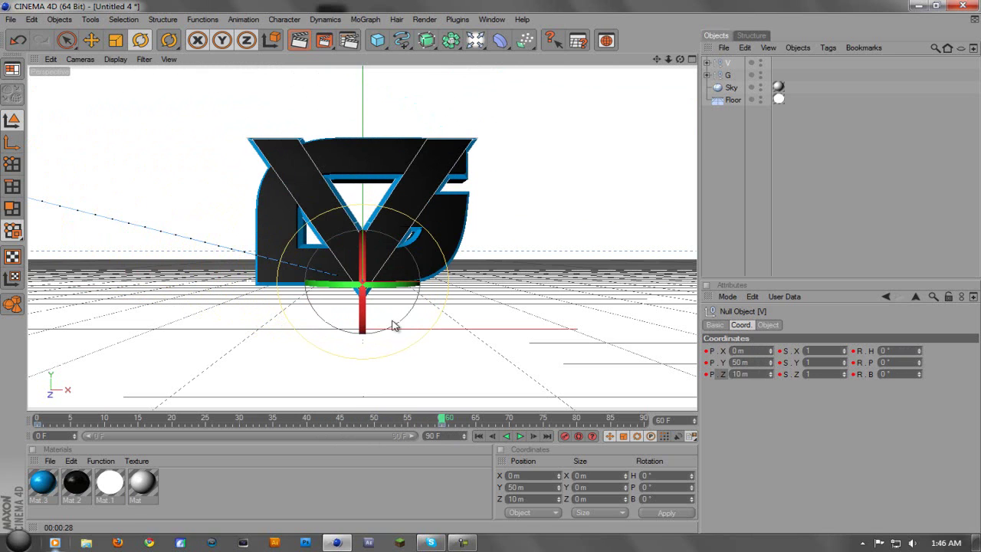
Step: Scrub the animation from frame 60 back to about frame 41 to view the letters mid-flight
key("e")
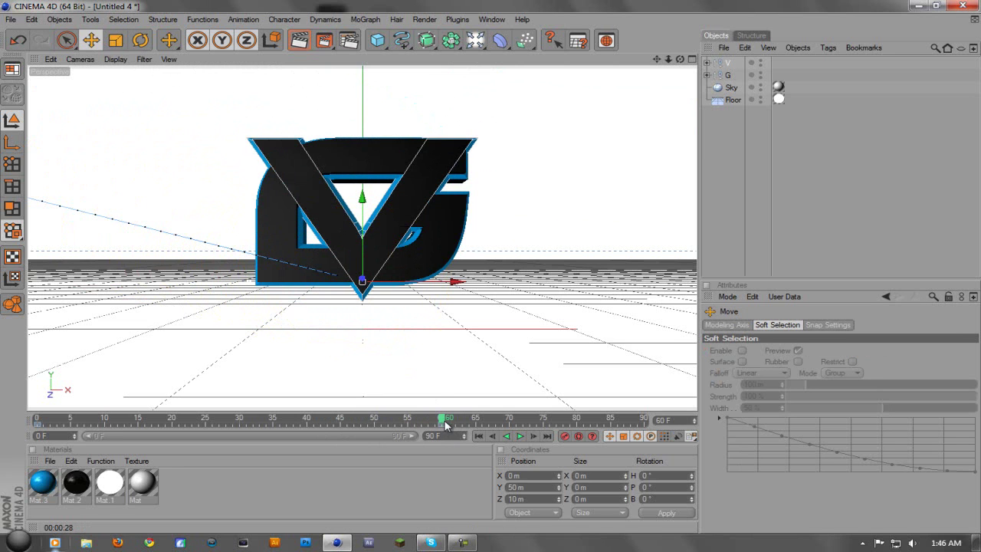
mouse_move(443, 421)
left_mouse_down()
mouse_move(652, 422)
mouse_move(442, 420)
left_mouse_up()
left_click_drag(445, 420, 313, 422)
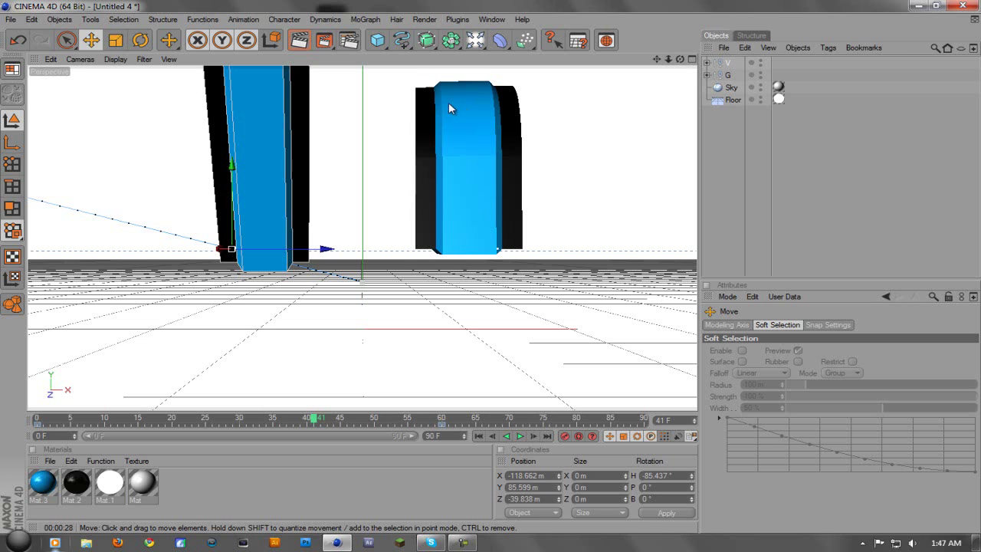
left_click(729, 81)
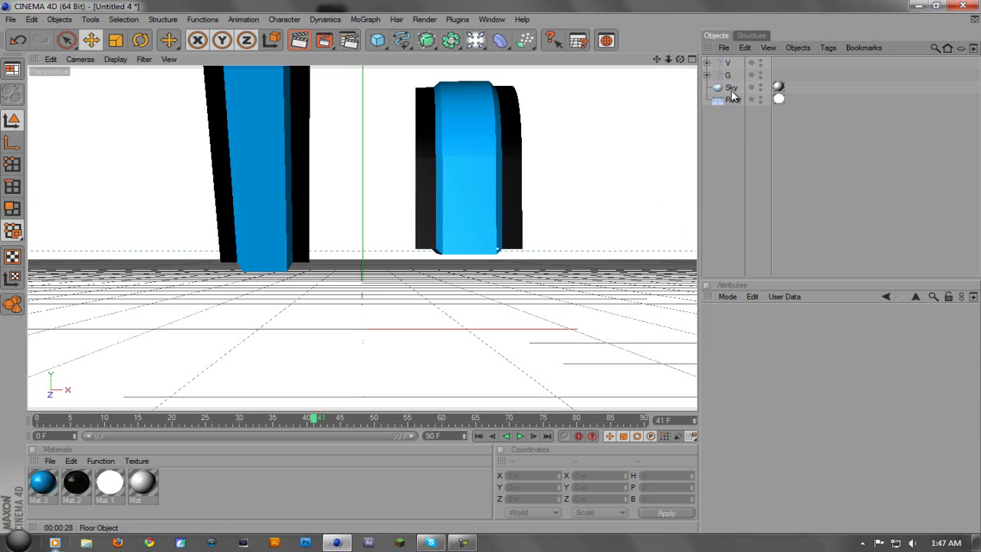
Step: Try Fillet Caps on the black G text's start and end, then revert both to plain Cap
left_click(707, 74)
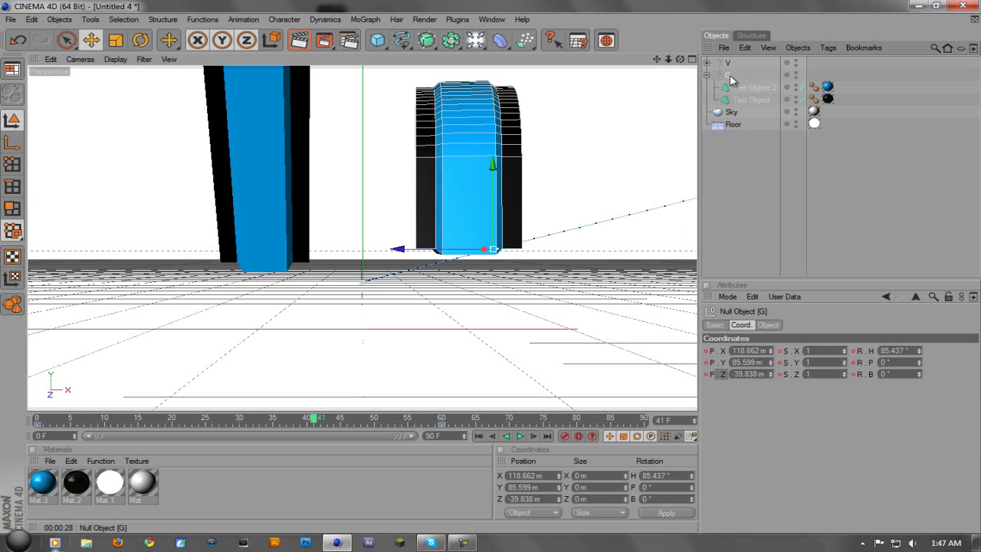
left_click(748, 100)
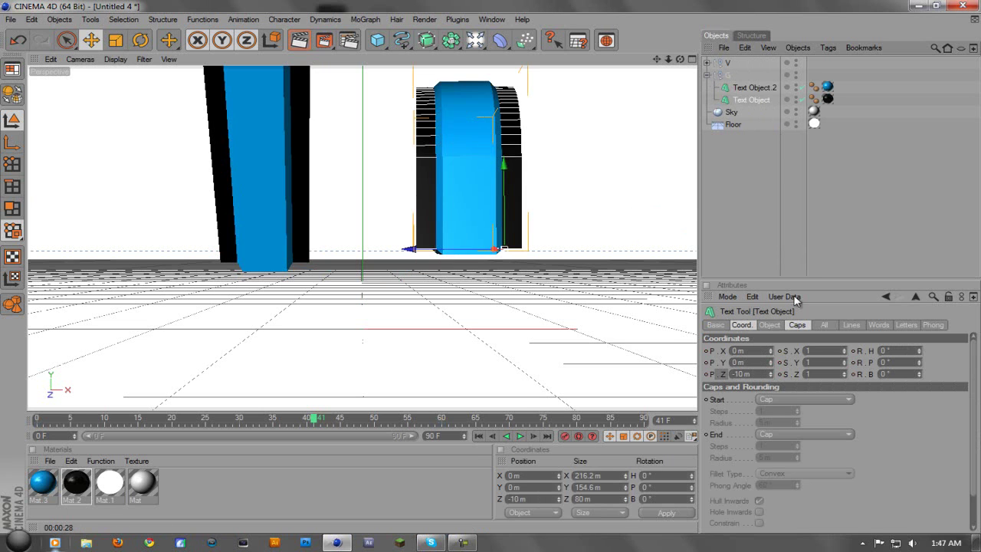
left_click(806, 400)
left_click(805, 451)
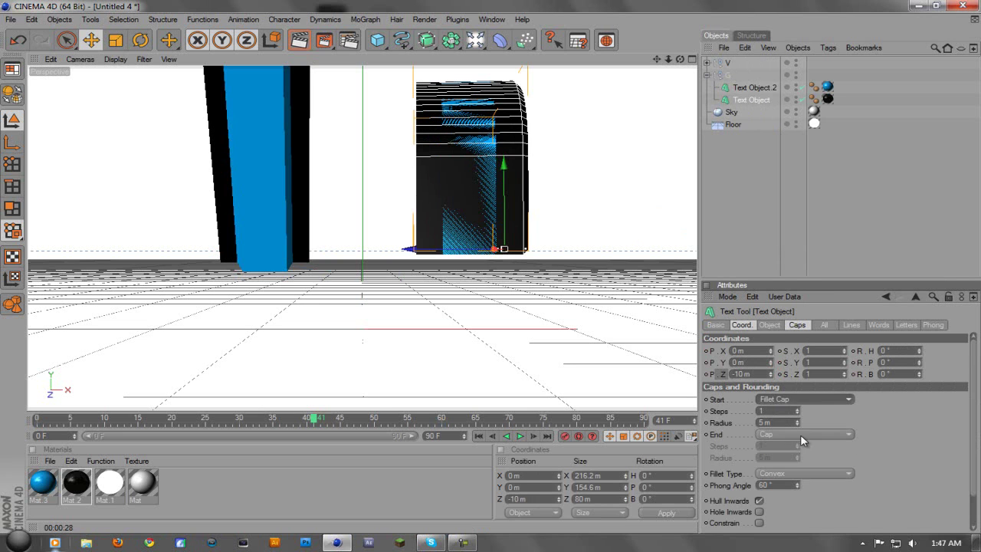
left_click(805, 435)
left_click(806, 480)
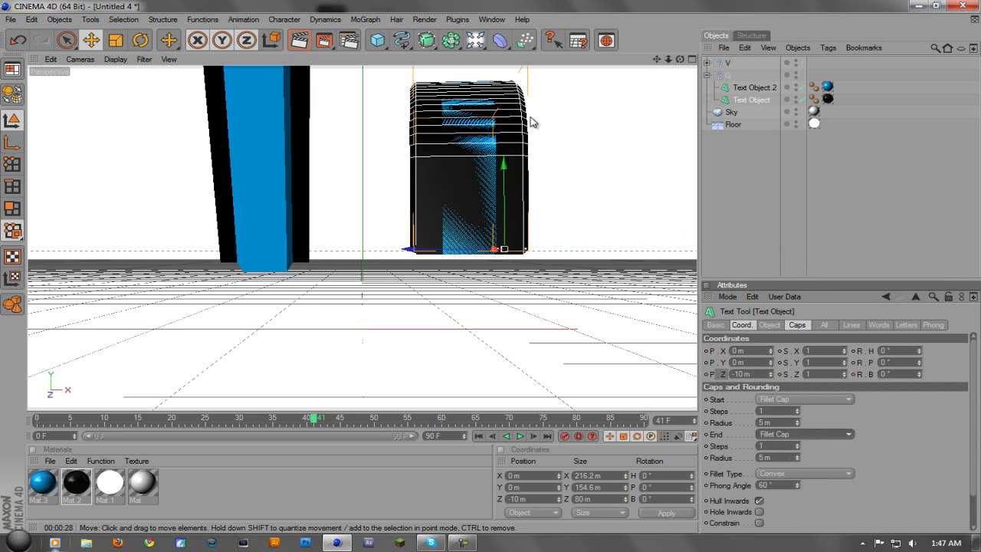
left_click(797, 399)
left_click(798, 423)
left_click(798, 435)
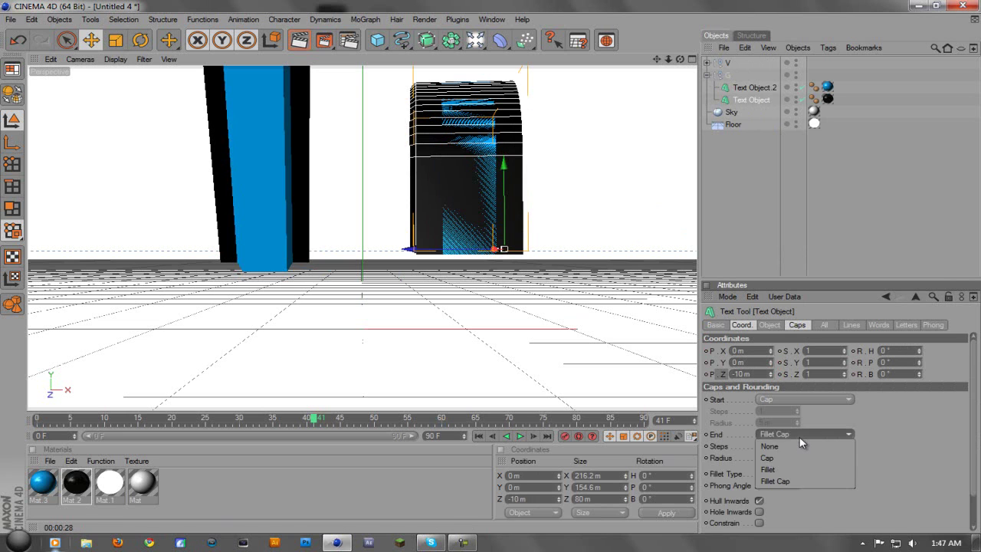
left_click(799, 458)
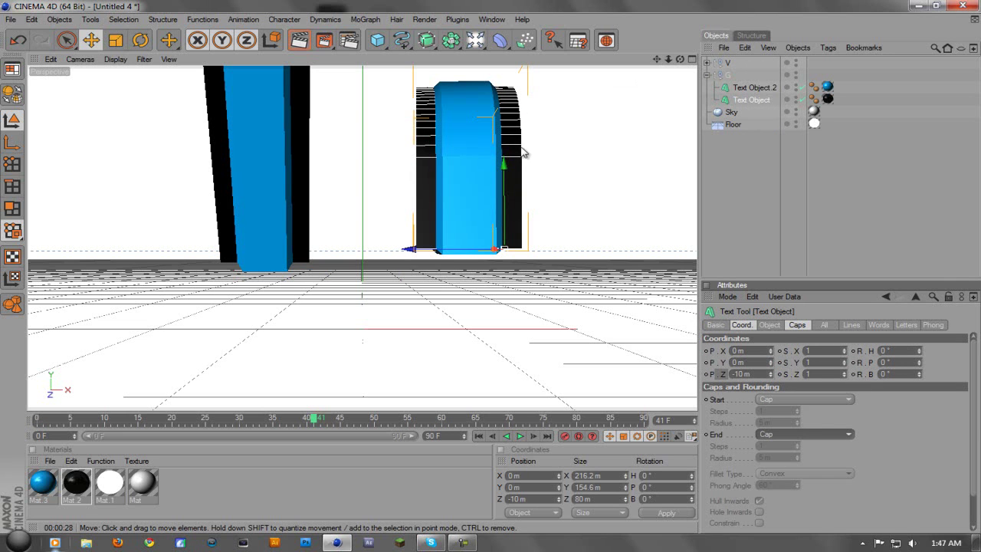